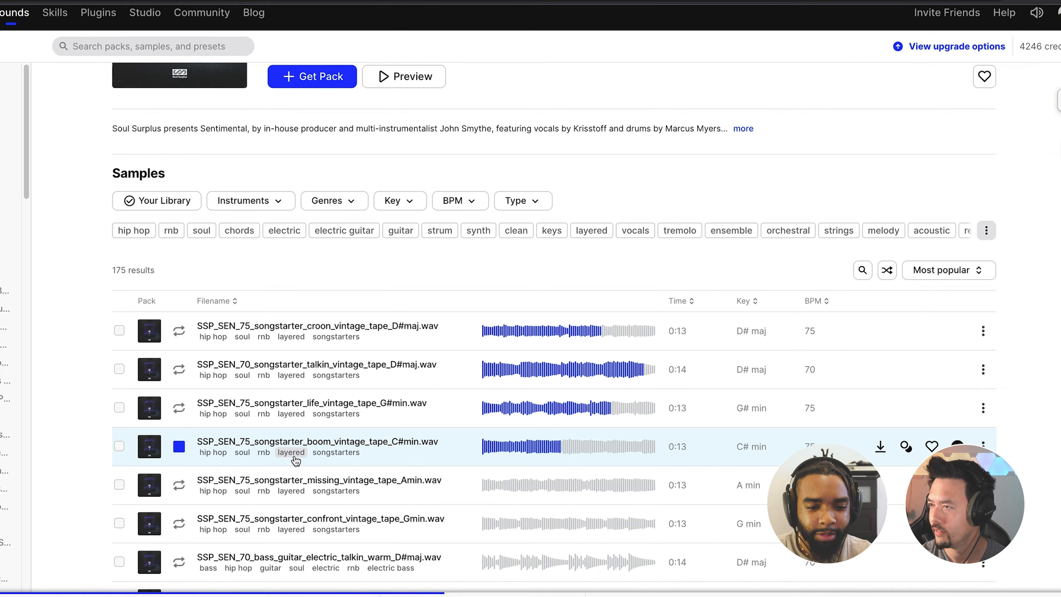
Preview SSP_SEN_75_songstarter_croon_vintage_tape_D#maj.wav, add it to the library and download it.
{"action": "left_click", "coordinate": [179, 334]}
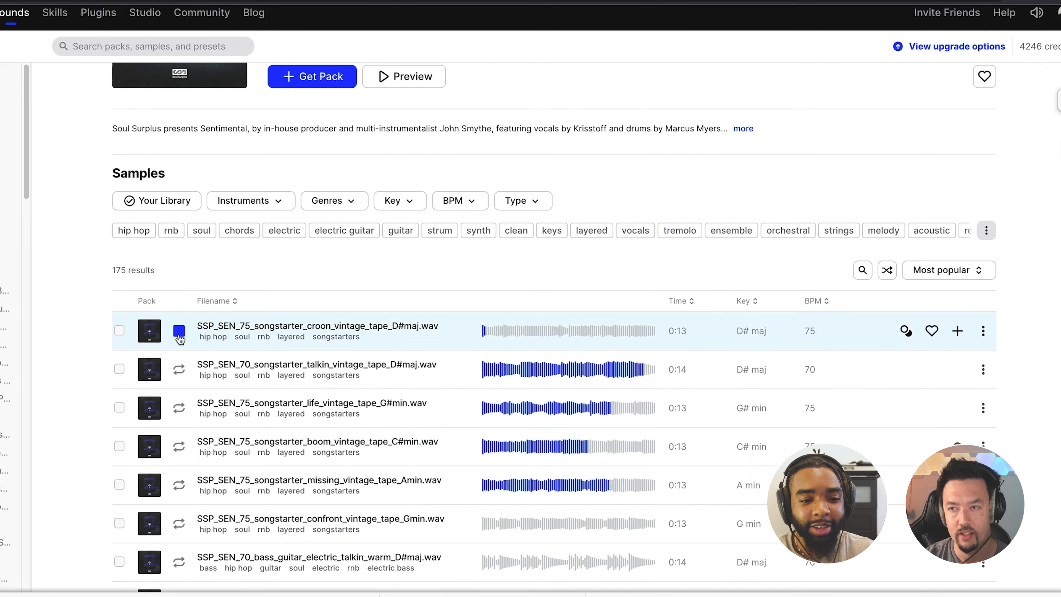
{"action": "left_click", "coordinate": [180, 332]}
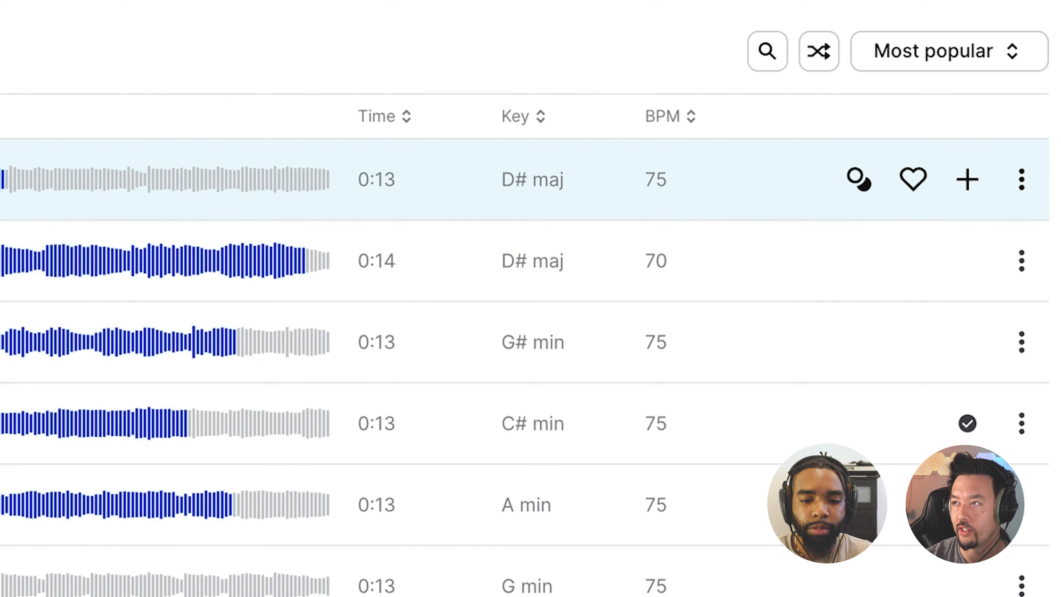
{"action": "left_click", "coordinate": [967, 184]}
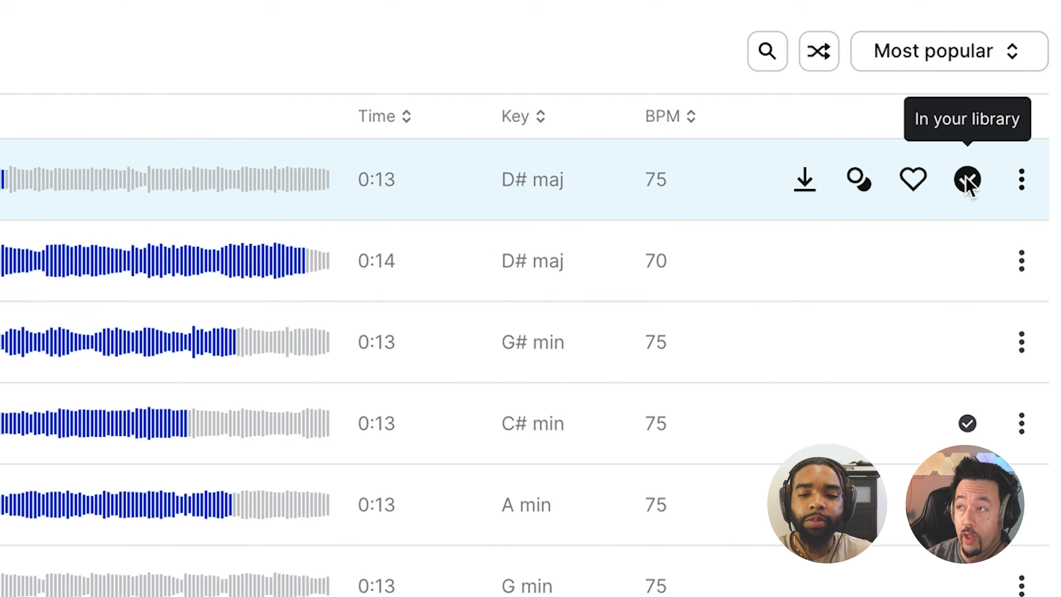
{"action": "left_click", "coordinate": [806, 182]}
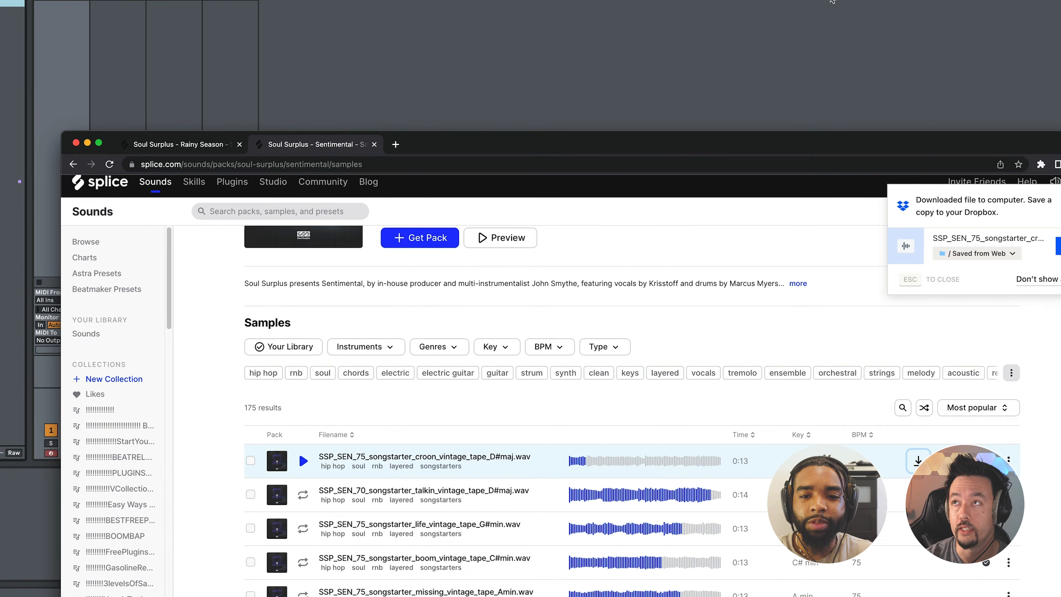
Switch to Ableton Live and import the downloaded croon songstarter file onto the first track at bar 1.
{"action": "left_click", "coordinate": [831, 1]}
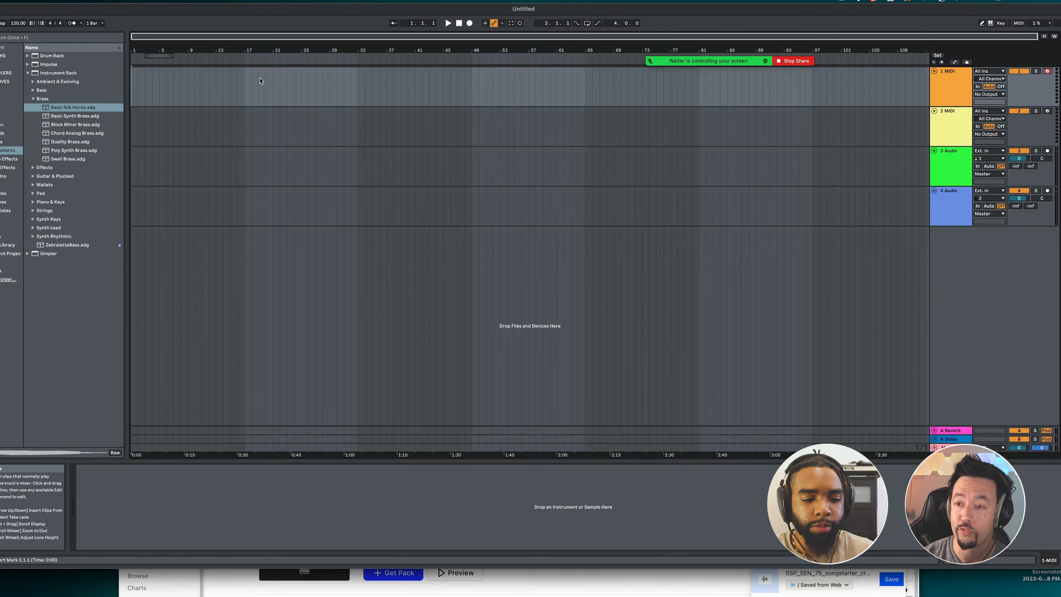
{"action": "left_click", "coordinate": [226, 589]}
{"action": "left_click_drag", "start_coordinate": [446, 501], "coordinate": [695, 148]}
{"action": "left_click_drag", "start_coordinate": [414, 581], "coordinate": [132, 86]}
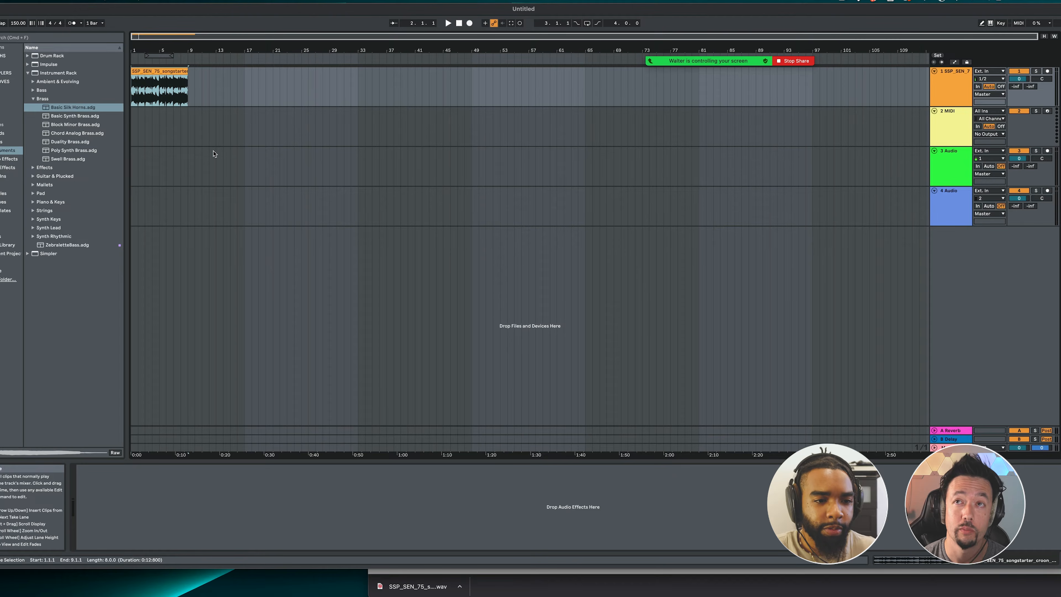
Play back the imported songstarter clip from the start of the arrangement.
{"action": "left_click", "coordinate": [133, 130]}
{"action": "key", "text": "space"}
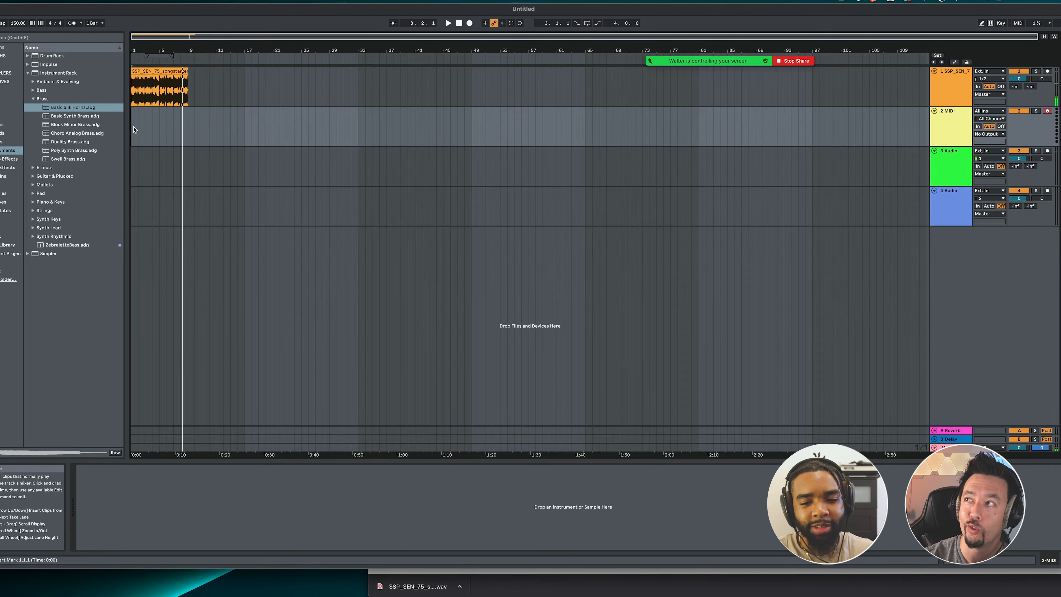
{"action": "key", "text": "space"}
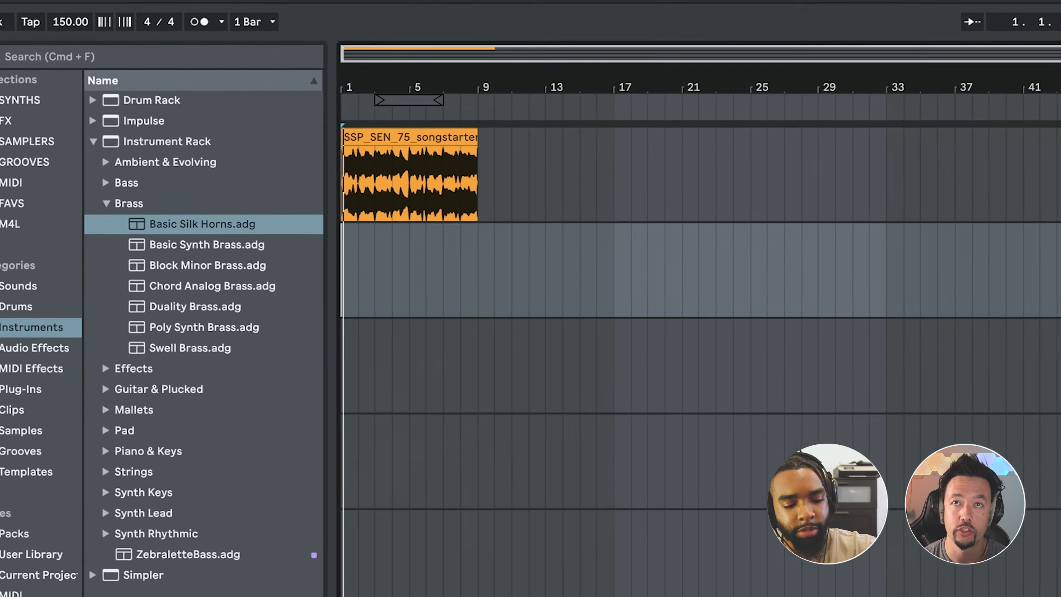
Search the browser for "simpler" and load the Simpler instrument onto the second track, 2 MIDI.
{"action": "key", "text": "super+f"}
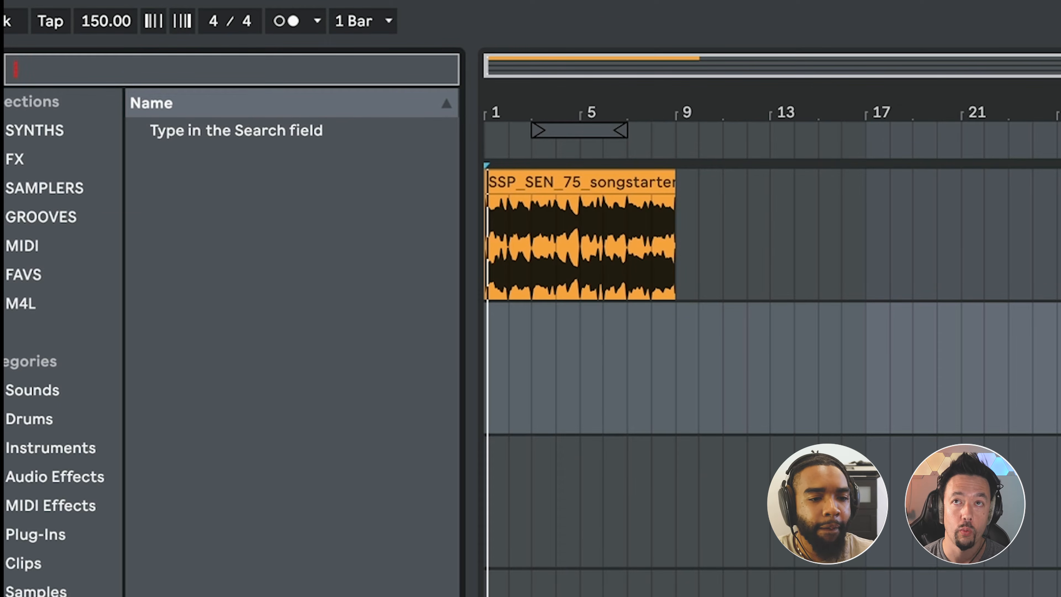
{"action": "type", "text": "simpler"}
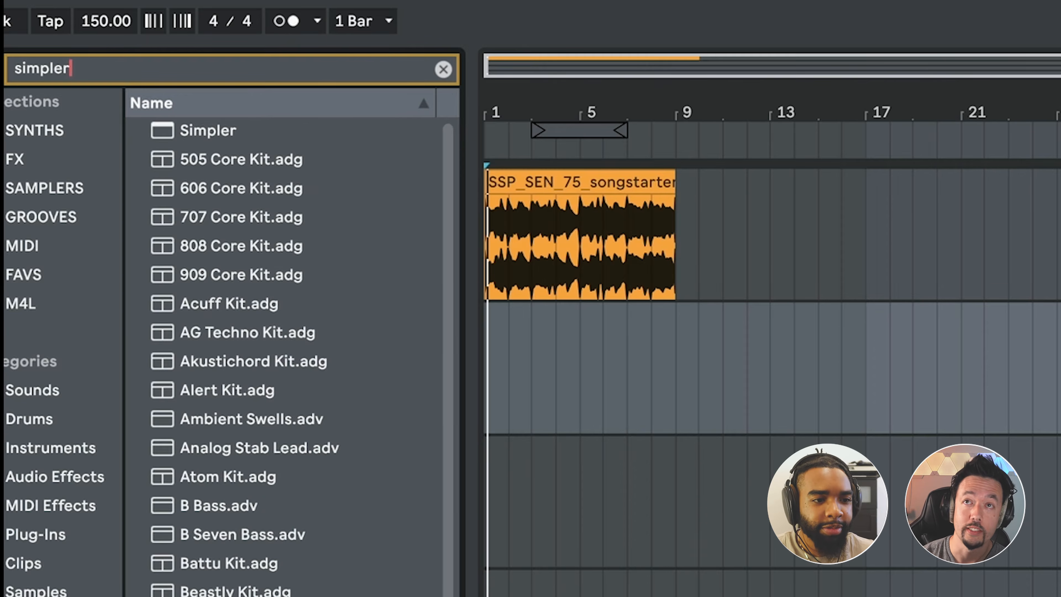
{"action": "left_click", "coordinate": [210, 133]}
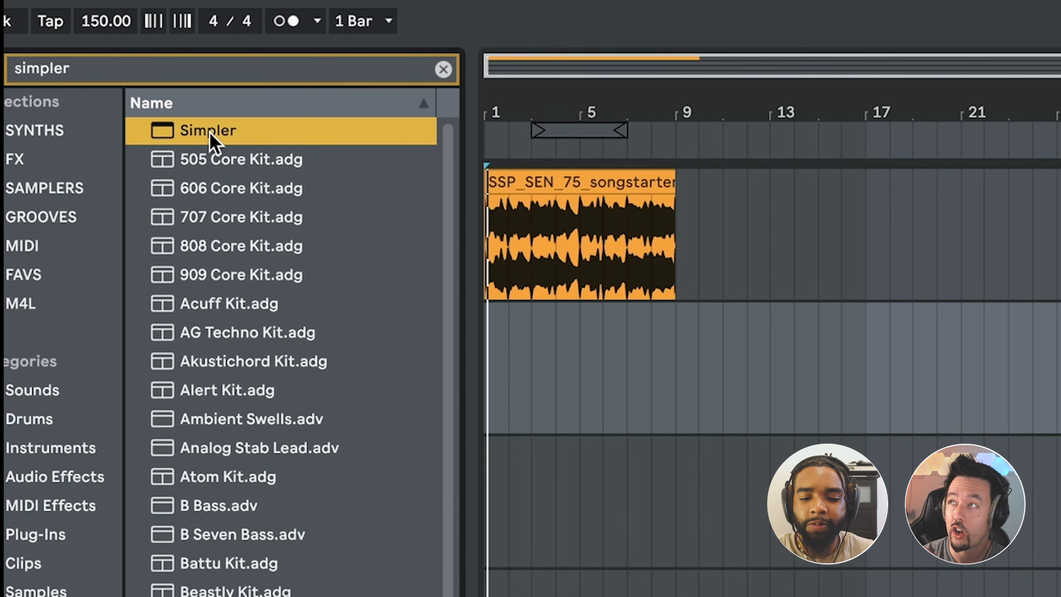
{"action": "left_click_drag", "start_coordinate": [210, 133], "coordinate": [530, 304]}
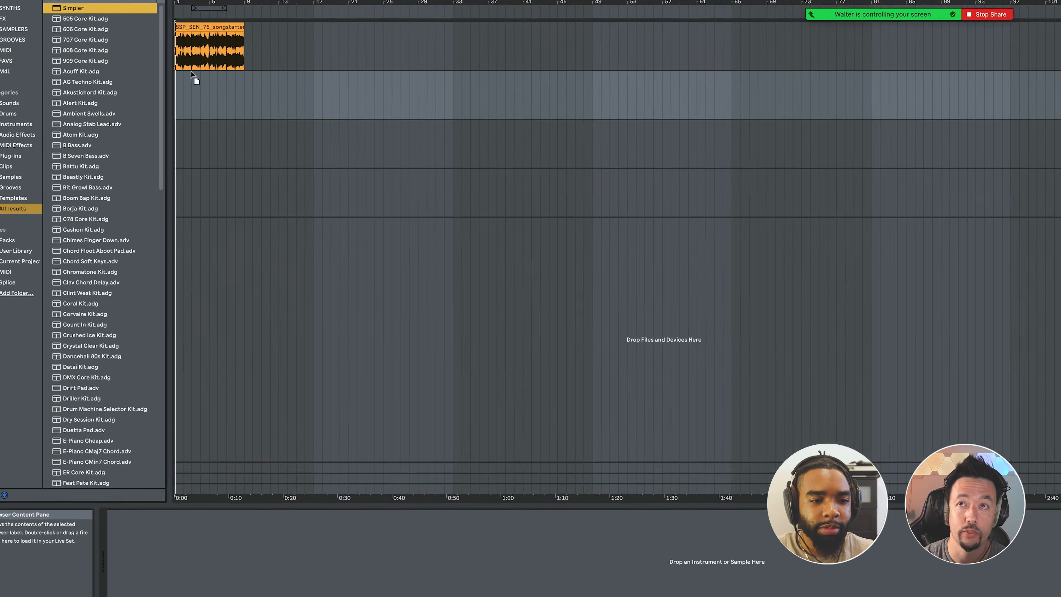
Load the first track's songstarter clip into Simpler and set the instrument to Slice mode.
{"action": "left_click_drag", "start_coordinate": [190, 71], "coordinate": [188, 86]}
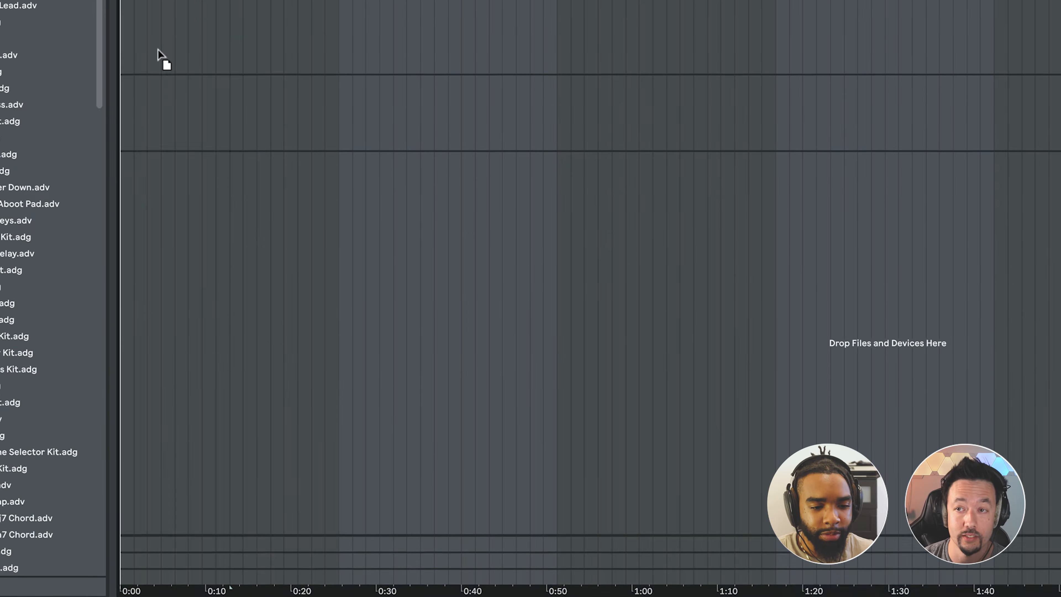
{"action": "left_click_drag", "start_coordinate": [293, 403], "coordinate": [313, 468]}
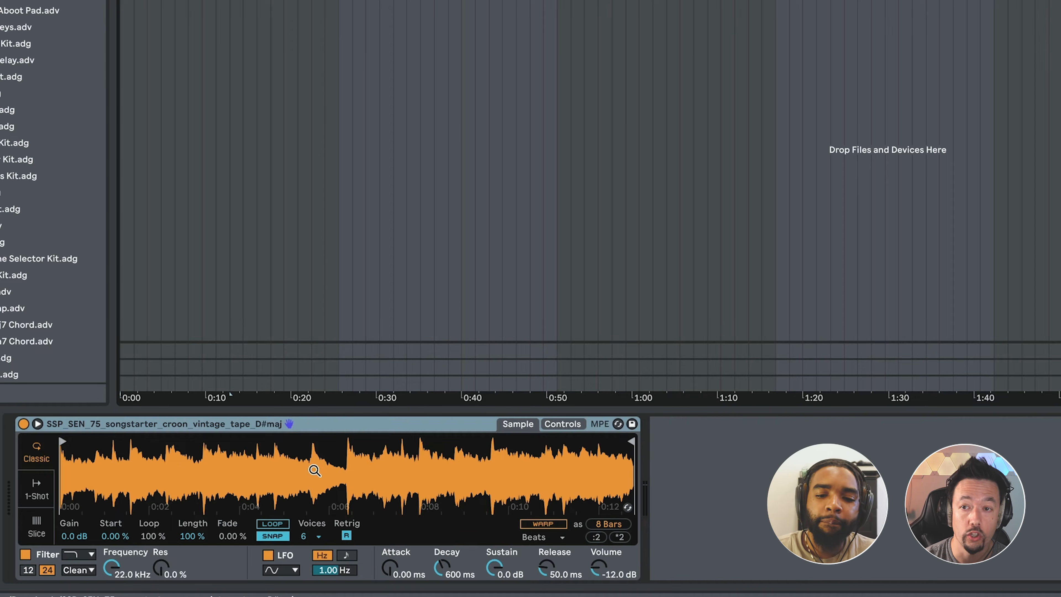
{"action": "left_click", "coordinate": [46, 534]}
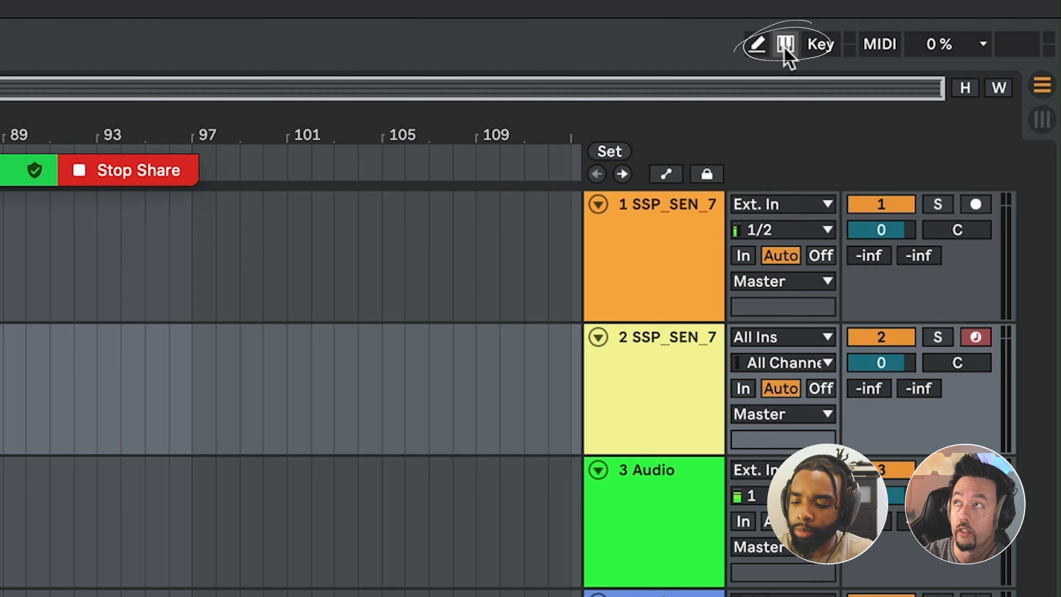
Enable the computer MIDI keyboard and trigger the first slice twice to hear it.
{"action": "left_click", "coordinate": [786, 44]}
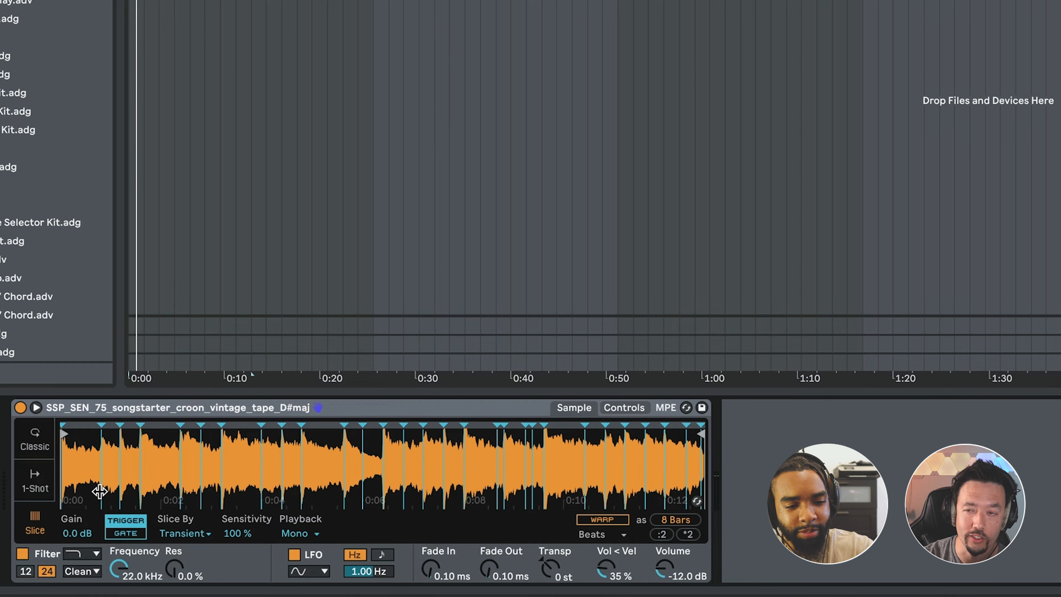
{"action": "key", "text": "a"}
{"action": "key", "text": "a"}
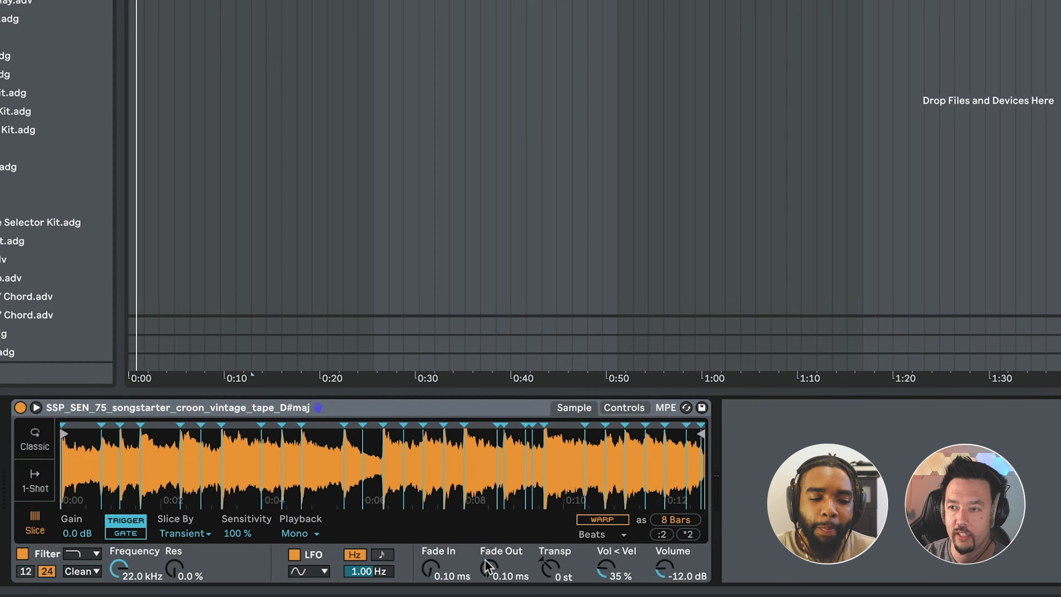
Transpose the Simpler sample to +4 st and lower the slicing sensitivity to 23 %.
{"action": "left_click_drag", "start_coordinate": [557, 564], "coordinate": [557, 545]}
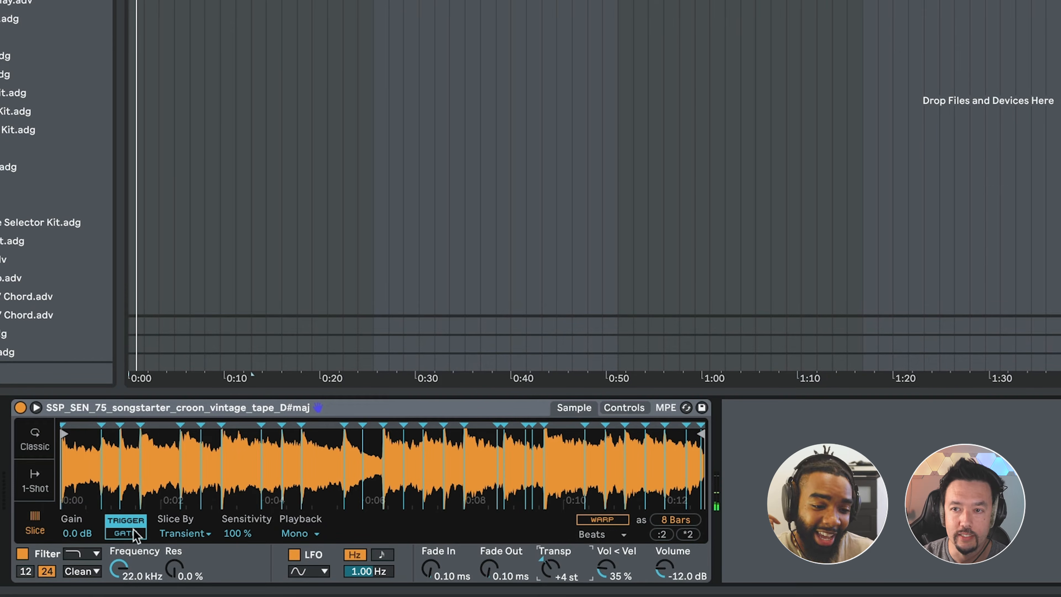
{"action": "left_click_drag", "start_coordinate": [235, 540], "coordinate": [234, 590]}
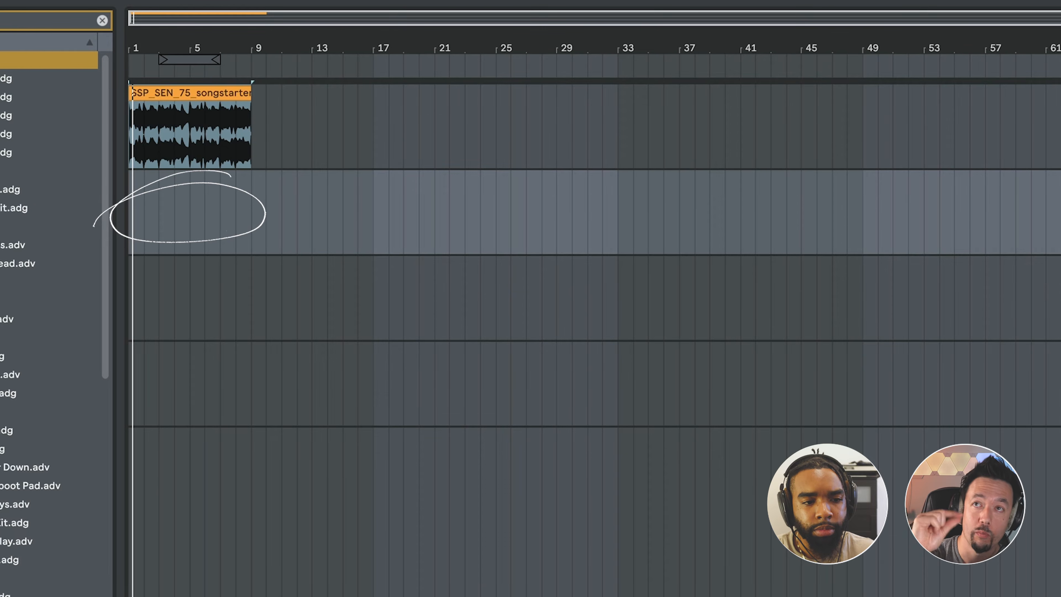
Insert a four-bar MIDI clip on the Simpler track from bar 1 to bar 5 and open its piano roll.
{"action": "left_click_drag", "start_coordinate": [142, 206], "coordinate": [193, 207]}
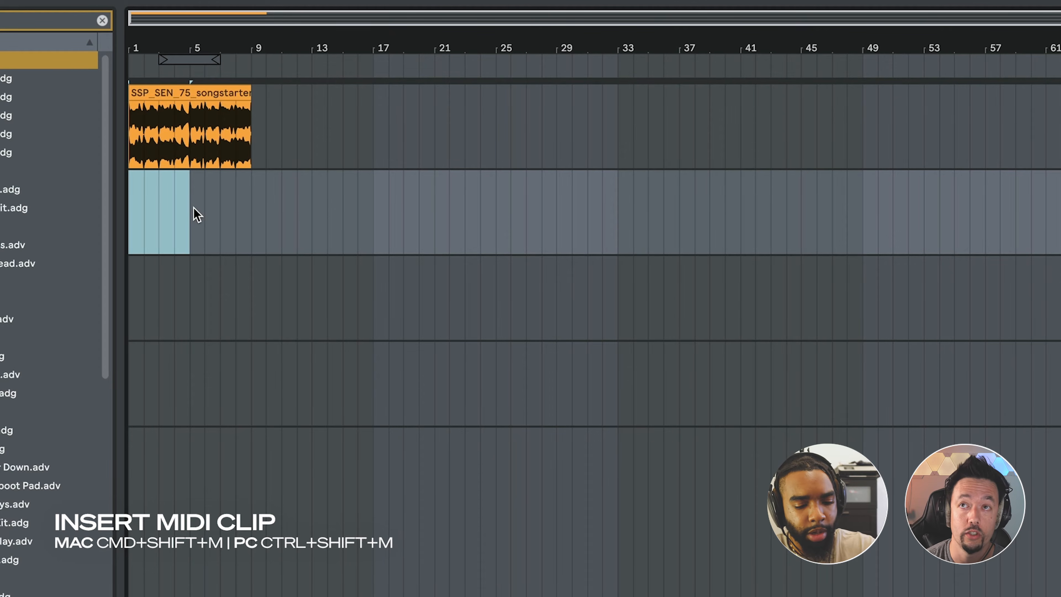
{"action": "key", "text": "super+shift+m"}
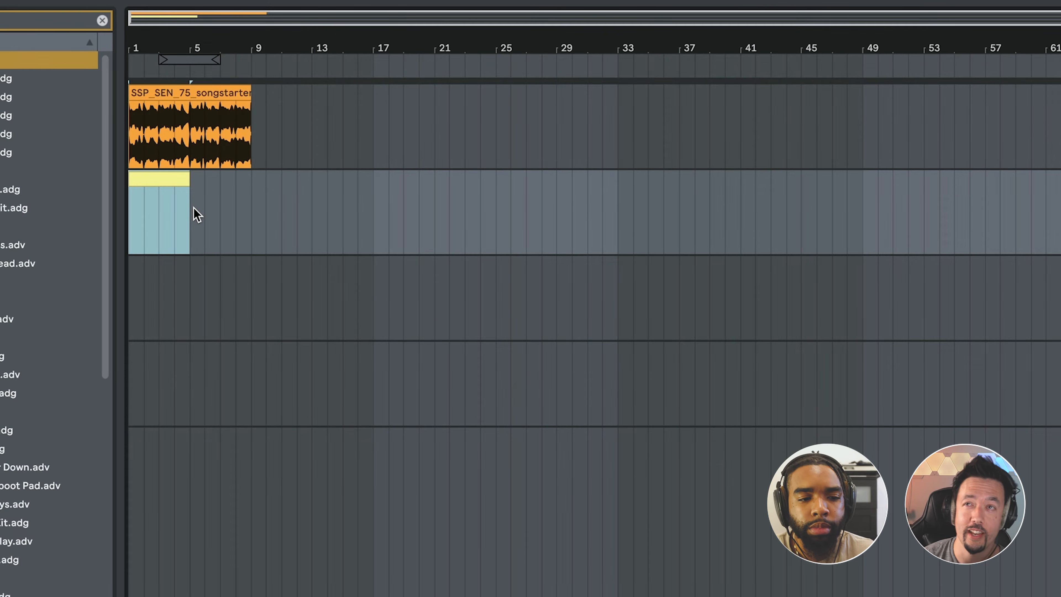
{"action": "double_click", "coordinate": [157, 177]}
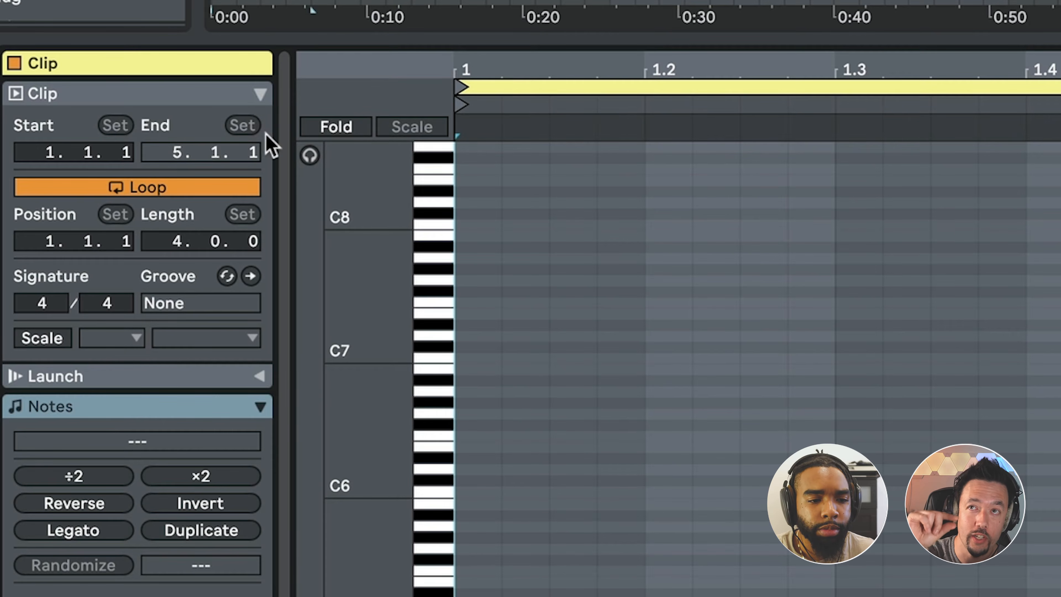
Turn on note preview in the piano roll, add a C#1 note at the clip's start and play it back.
{"action": "left_click", "coordinate": [309, 156]}
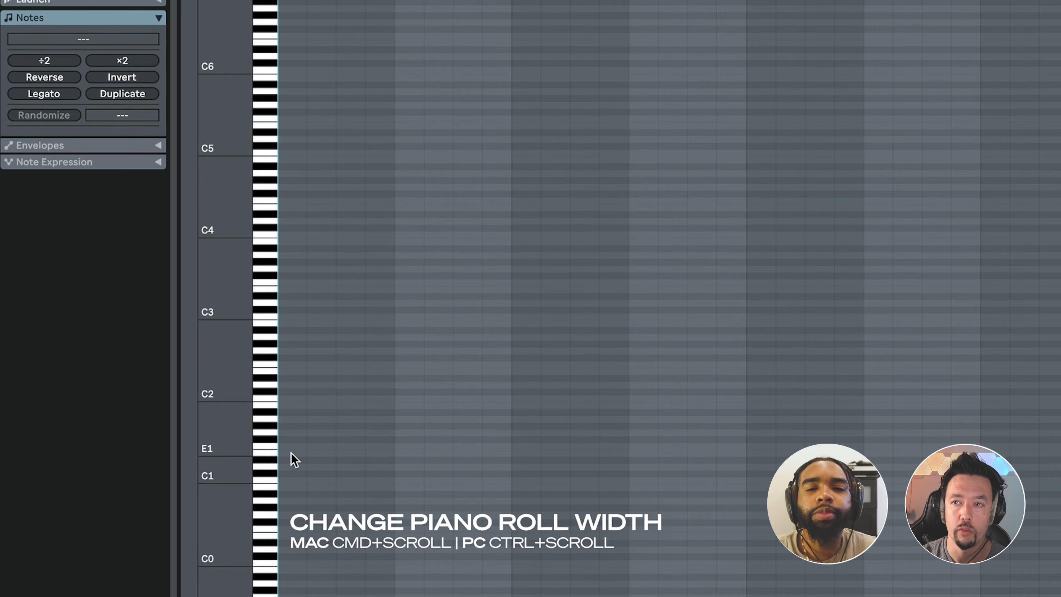
{"action": "scroll", "coordinate": [293, 460], "scroll_direction": "up", "scroll_amount": 5, "text": "ctrl"}
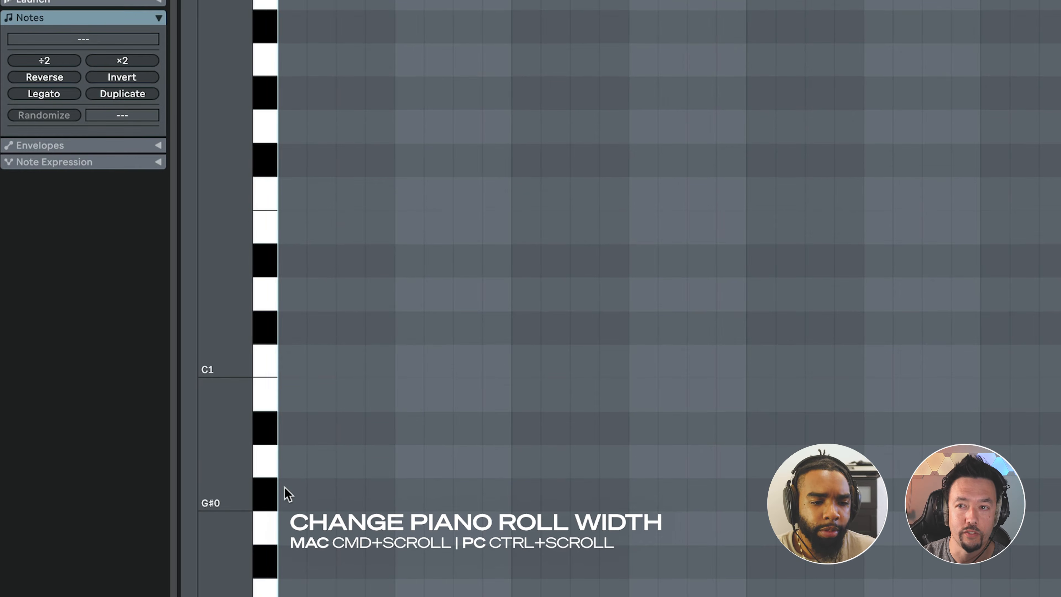
{"action": "scroll", "coordinate": [273, 504], "scroll_direction": "up", "scroll_amount": 4}
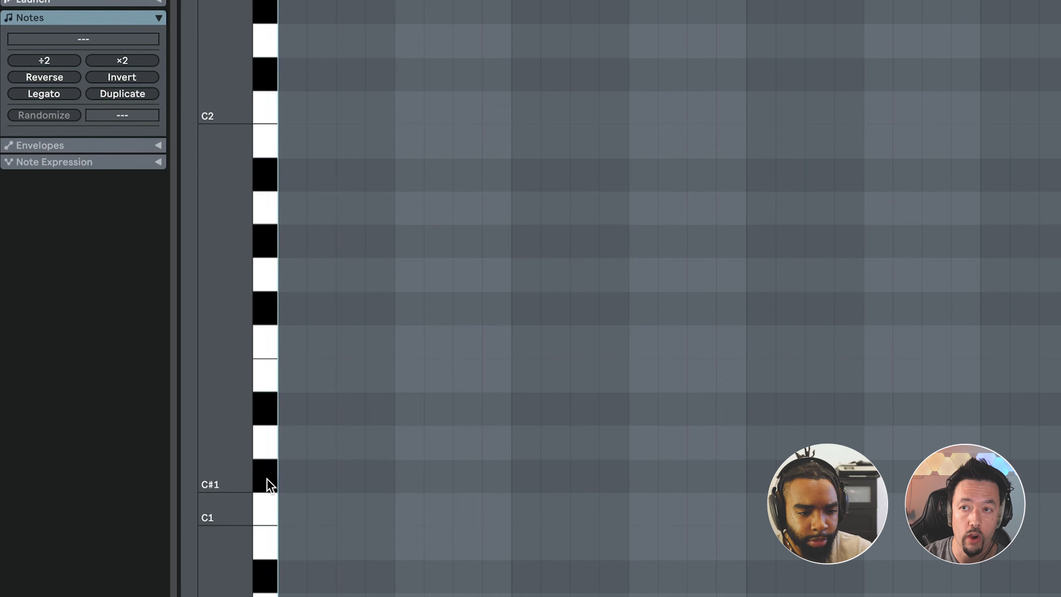
{"action": "double_click", "coordinate": [296, 476]}
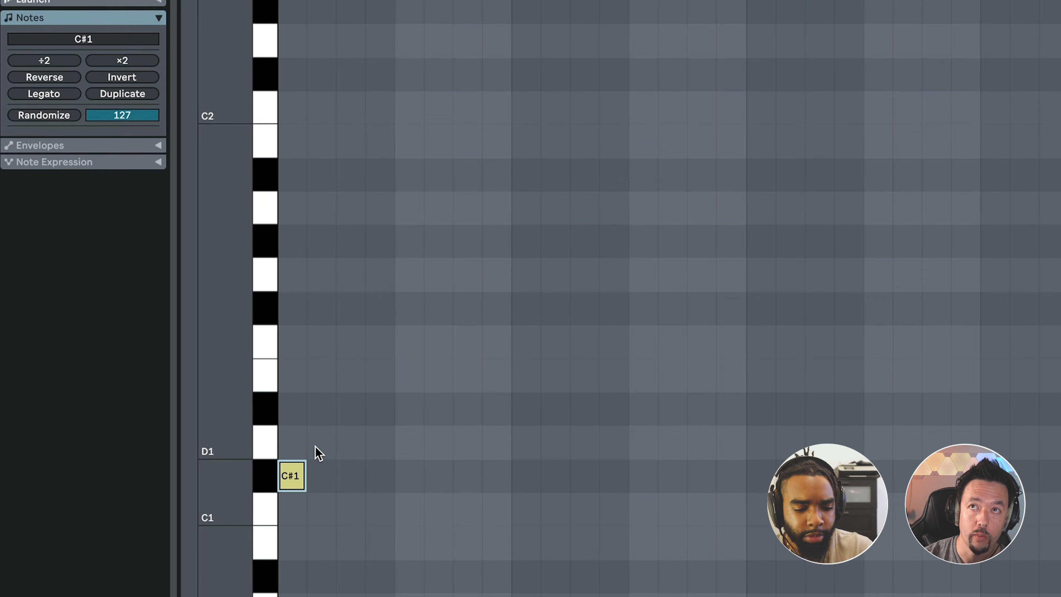
{"action": "key", "text": "space"}
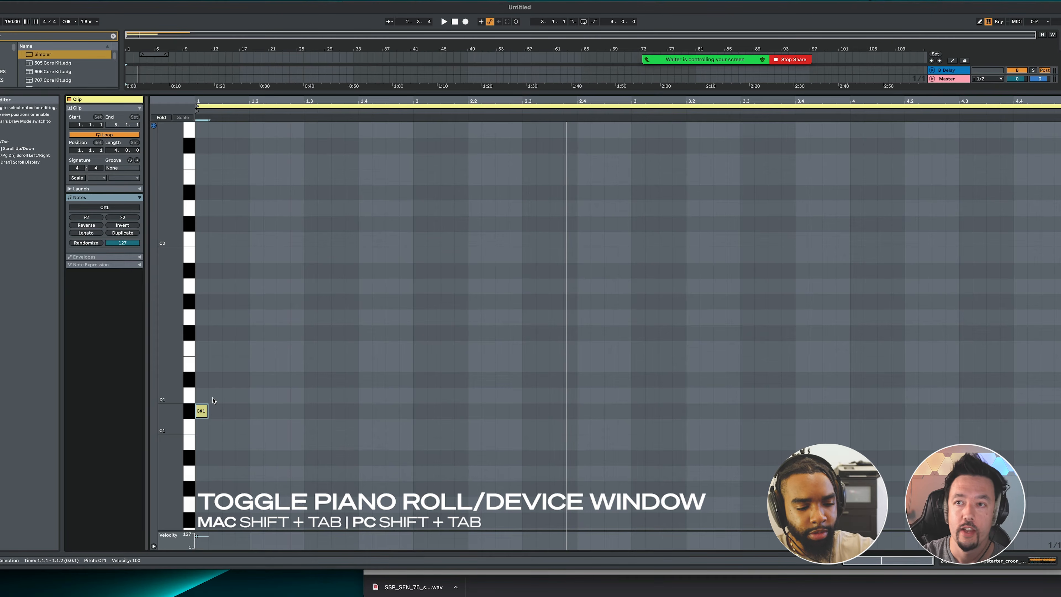
Mute the original audio track and turn on warping for the Simpler sample in Pro mode.
{"action": "key", "text": "shift+Tab"}
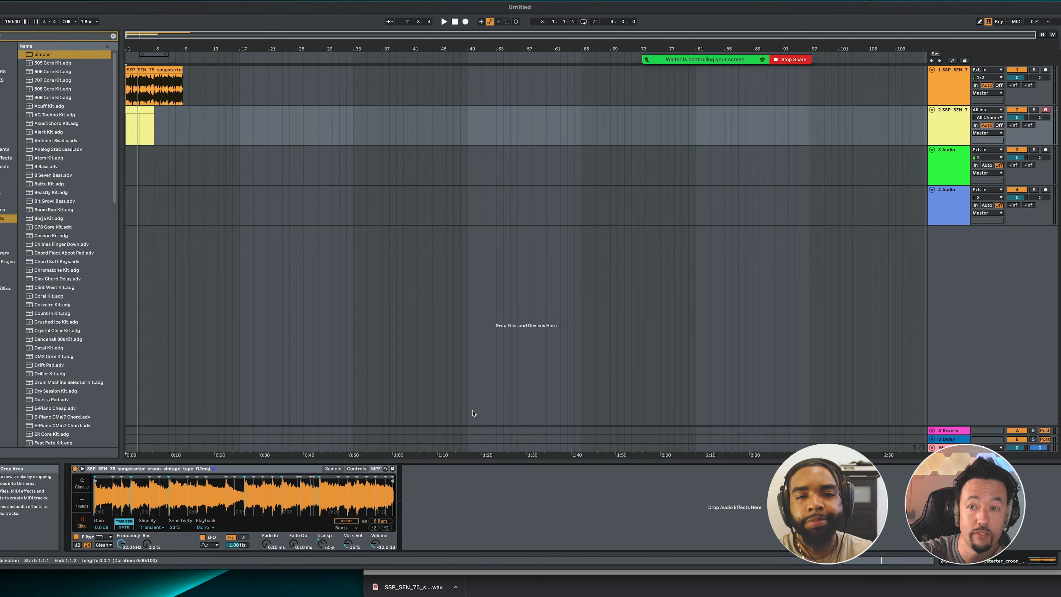
{"action": "left_click", "coordinate": [1016, 70]}
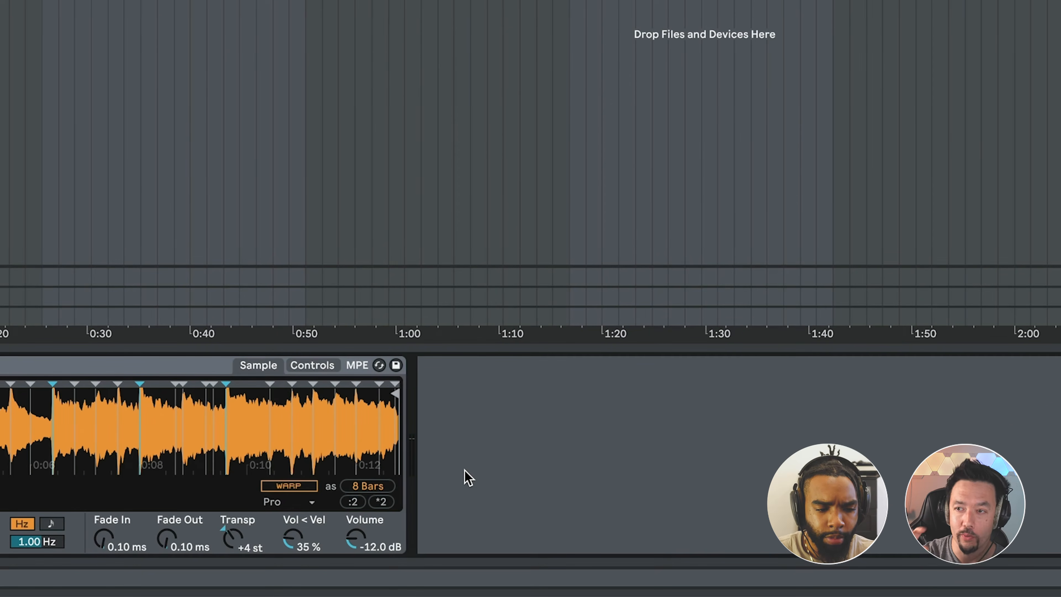
{"action": "left_click", "coordinate": [288, 485]}
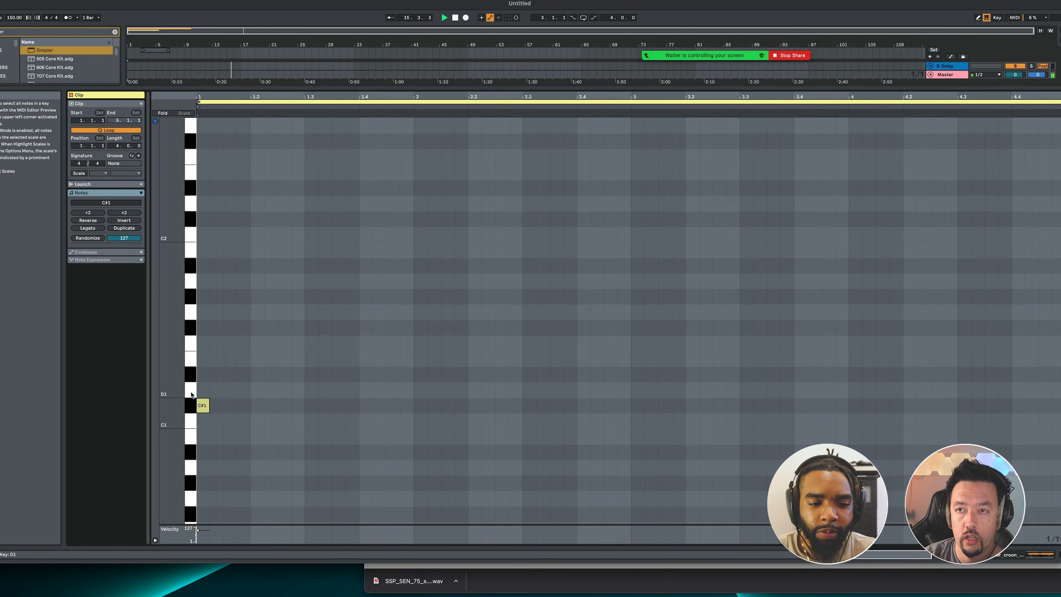
Audition the D#1 and E1 slices and add an E1 note at the start of the MIDI clip.
{"action": "left_click", "coordinate": [191, 373]}
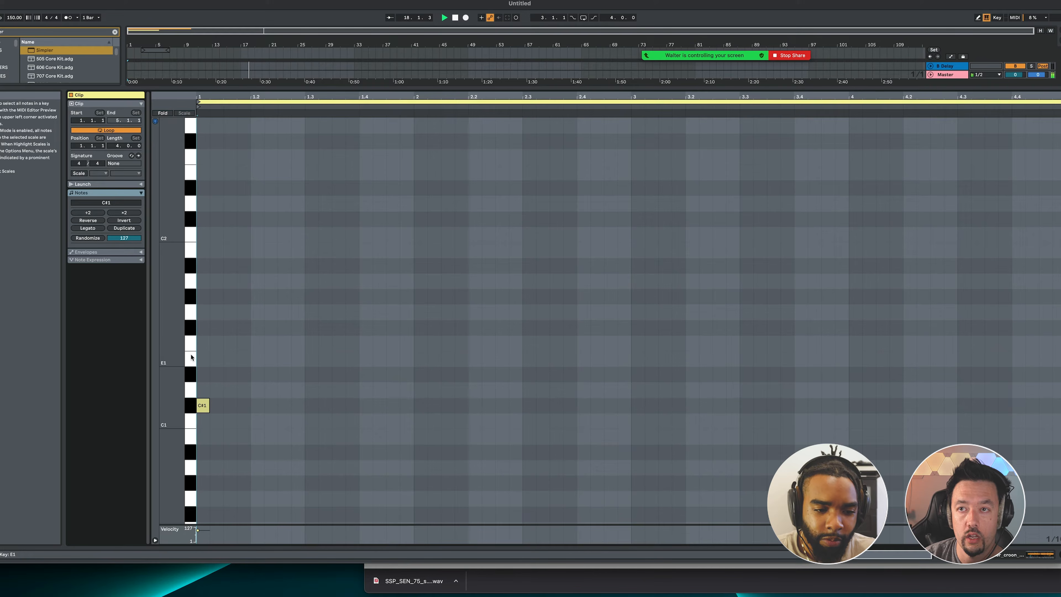
{"action": "left_click", "coordinate": [191, 358]}
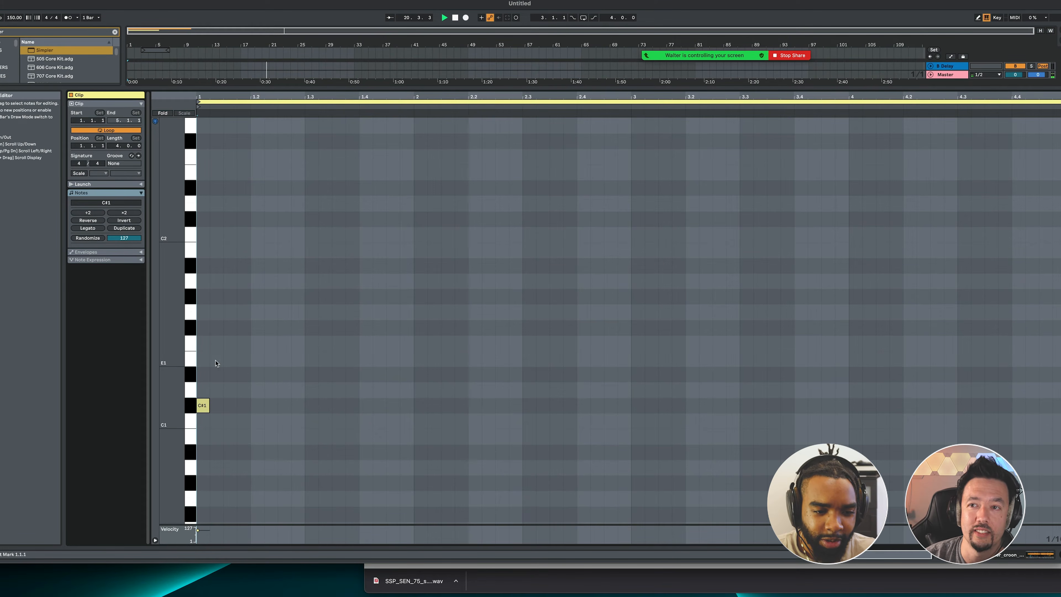
{"action": "double_click", "coordinate": [203, 362]}
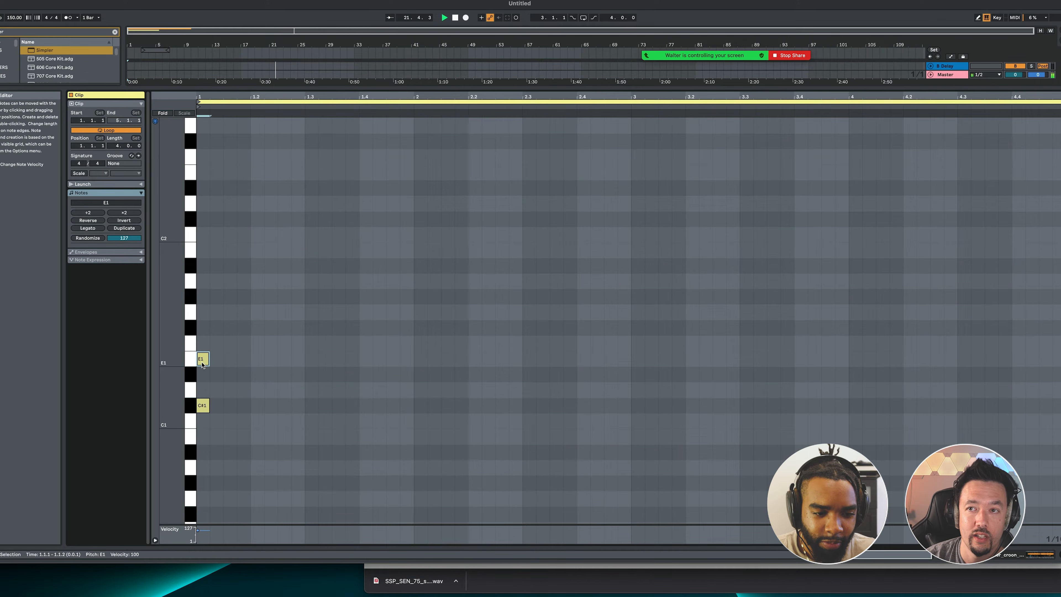
Move the C#1 note to beat 1.3 and audition the E1 slice again.
{"action": "left_click", "coordinate": [203, 406]}
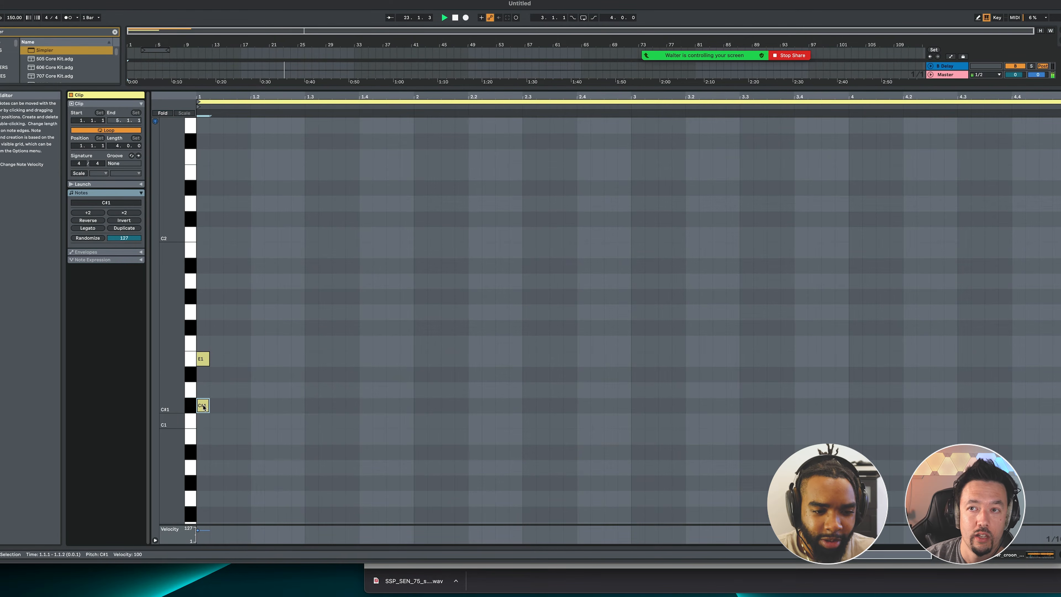
{"action": "left_click_drag", "start_coordinate": [203, 406], "coordinate": [318, 406]}
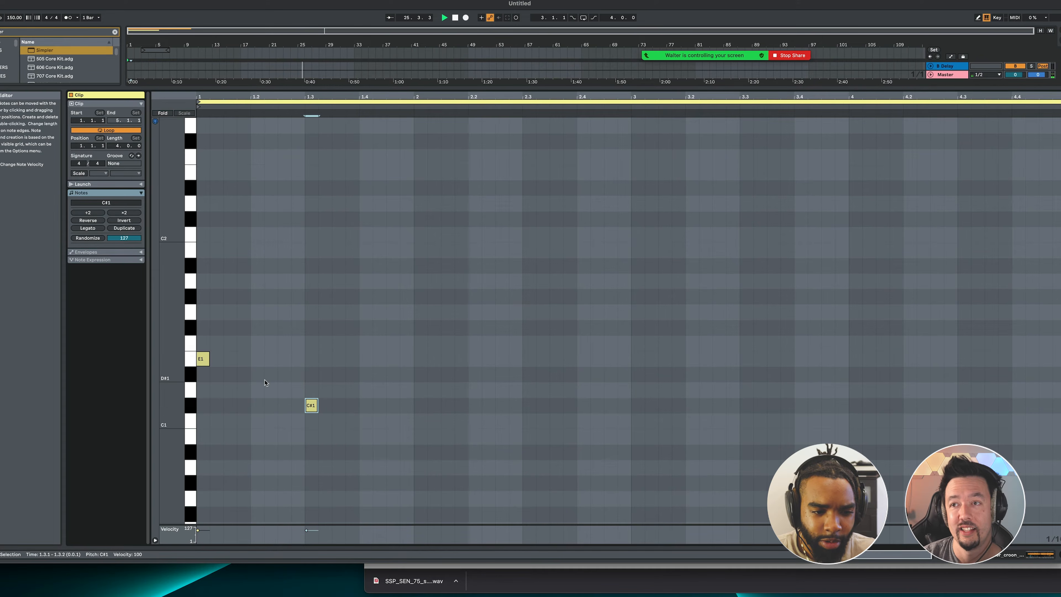
{"action": "left_click", "coordinate": [193, 366]}
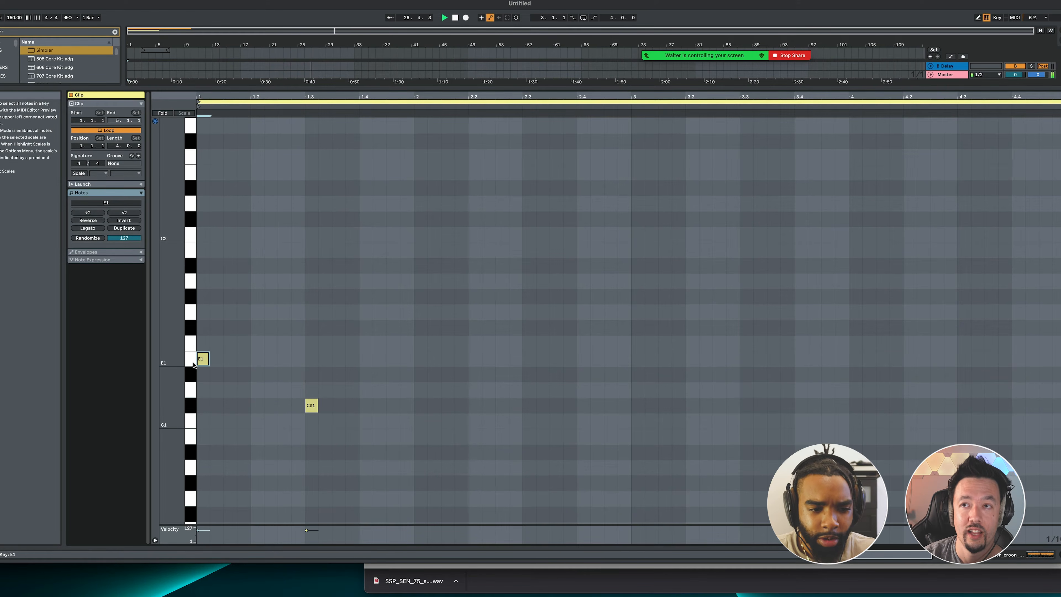
Set Simpler's slice trigger mode to Gate and lengthen the first E1 note up to the second E1 note.
{"action": "left_click", "coordinate": [193, 365]}
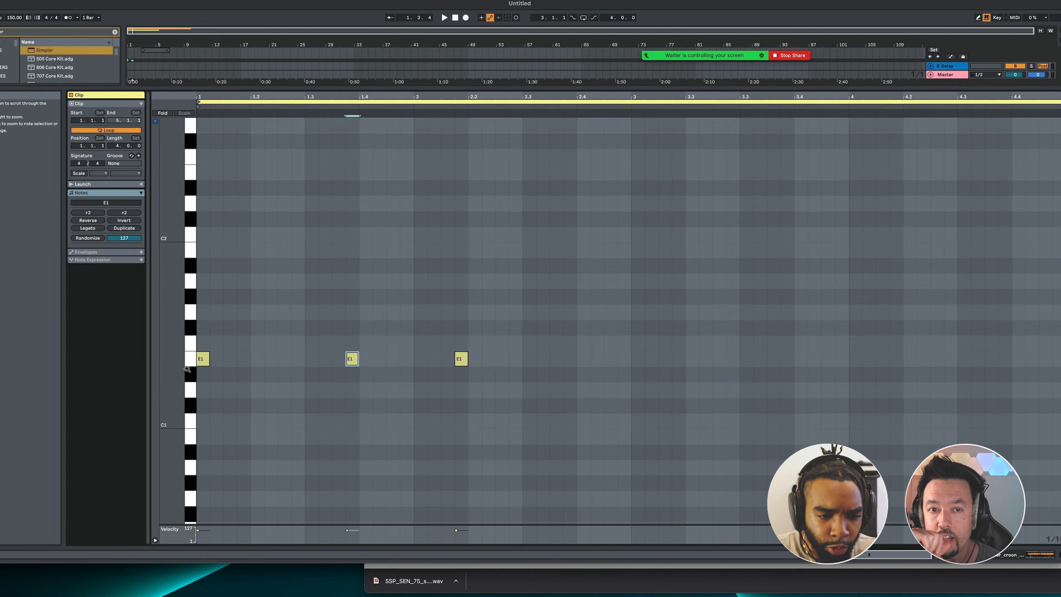
{"action": "left_click", "coordinate": [199, 359]}
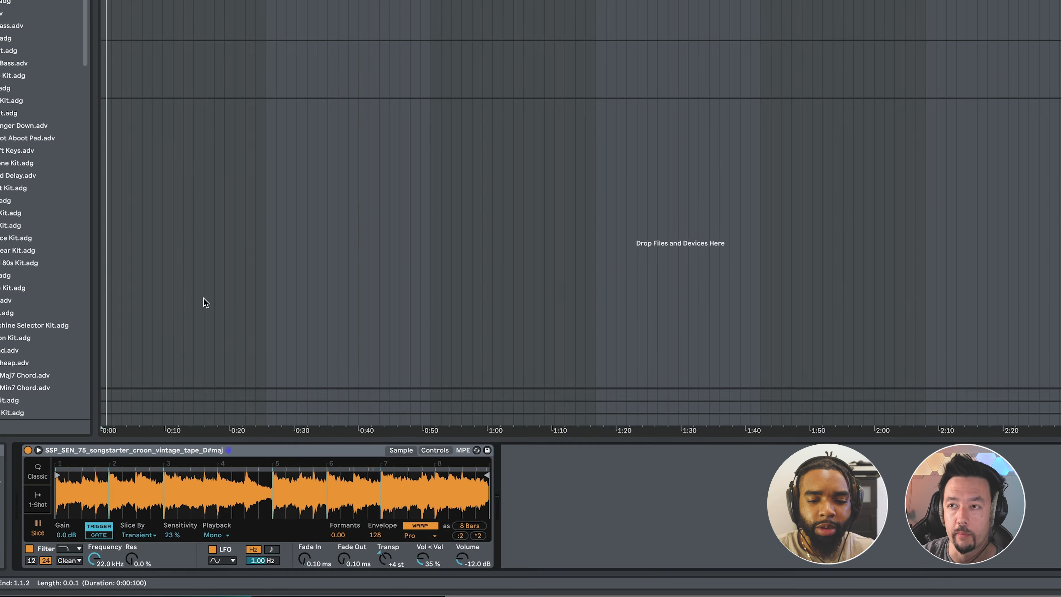
{"action": "left_click", "coordinate": [97, 536]}
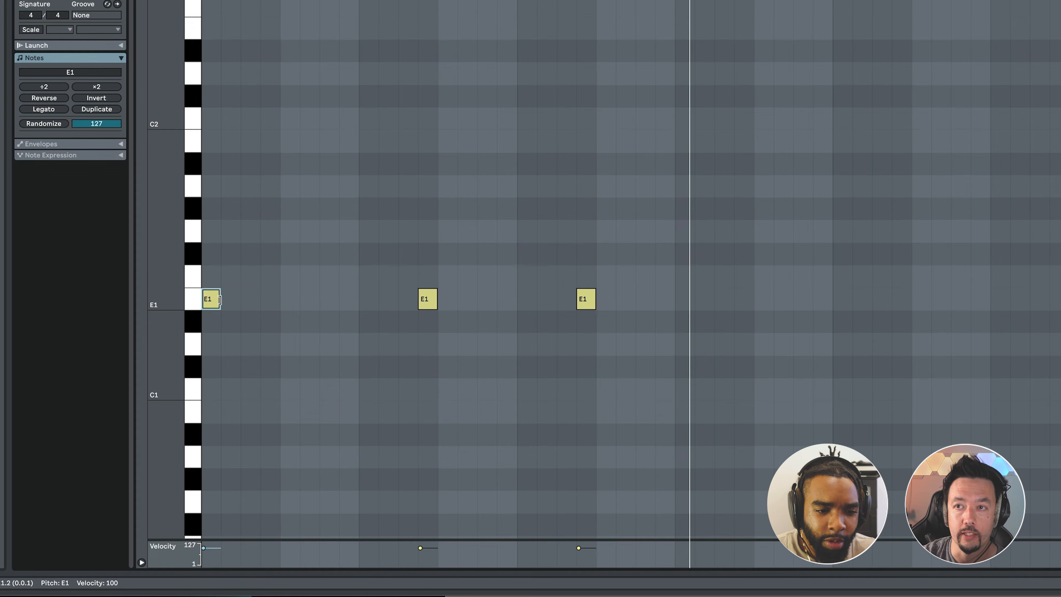
{"action": "left_click_drag", "start_coordinate": [215, 300], "coordinate": [417, 300]}
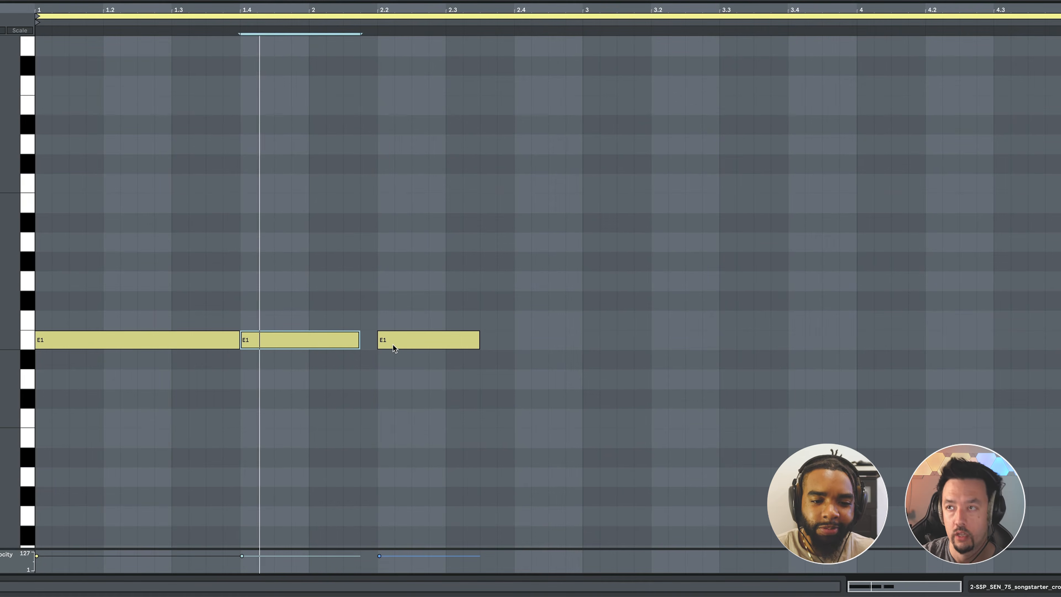
Add a D#1 note from beat 2.3 to bar 3, move it down to D1 and play back the pattern.
{"action": "key", "text": "space"}
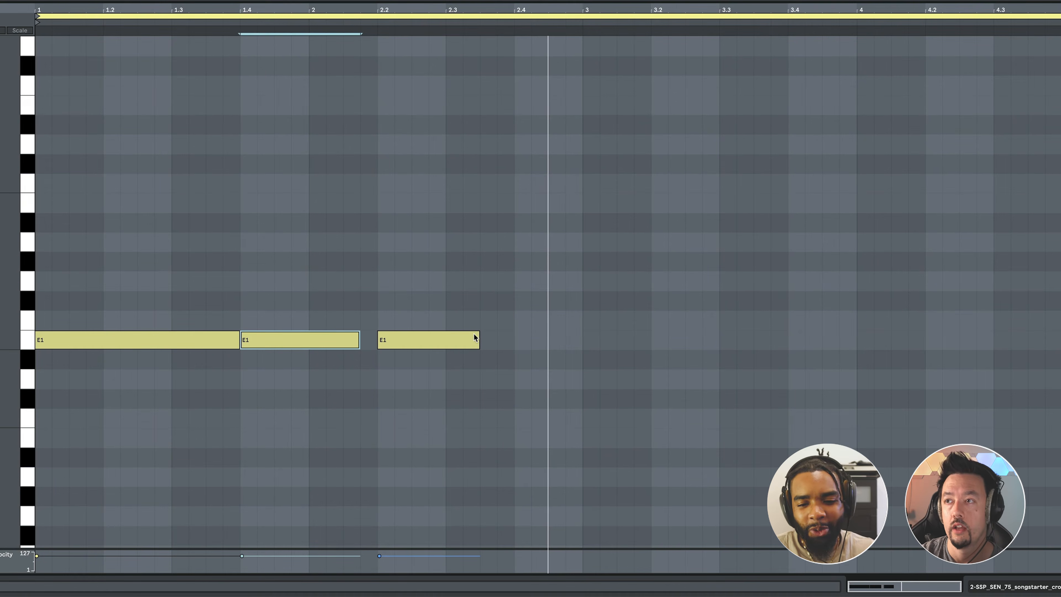
{"action": "left_click_drag", "start_coordinate": [479, 346], "coordinate": [582, 354]}
{"action": "key", "text": "super+z"}
{"action": "double_click", "coordinate": [457, 364]}
{"action": "key", "text": "space"}
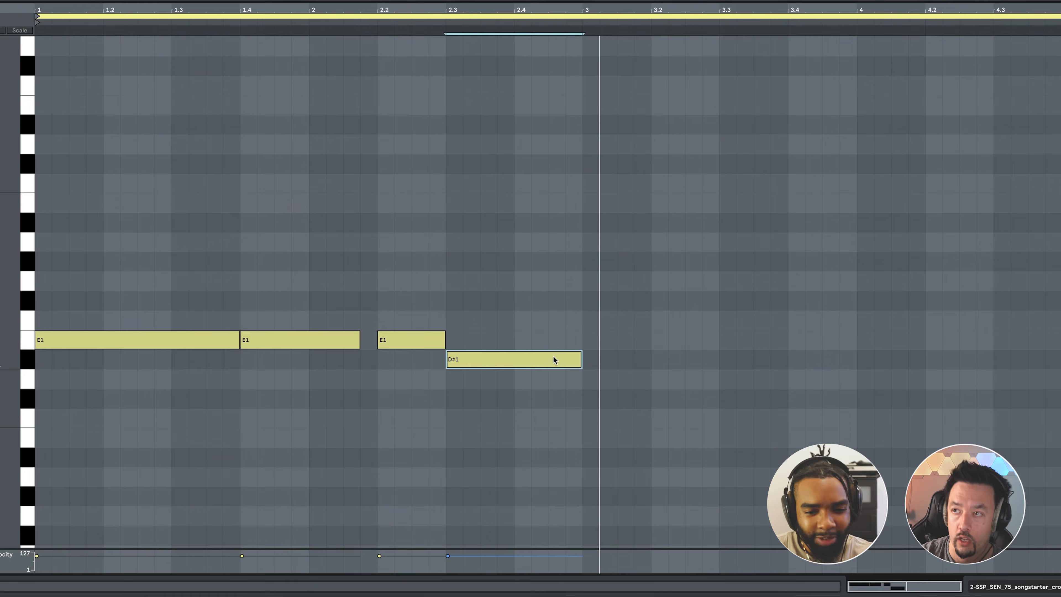
{"action": "left_click_drag", "start_coordinate": [552, 359], "coordinate": [552, 377]}
{"action": "key", "text": "space"}
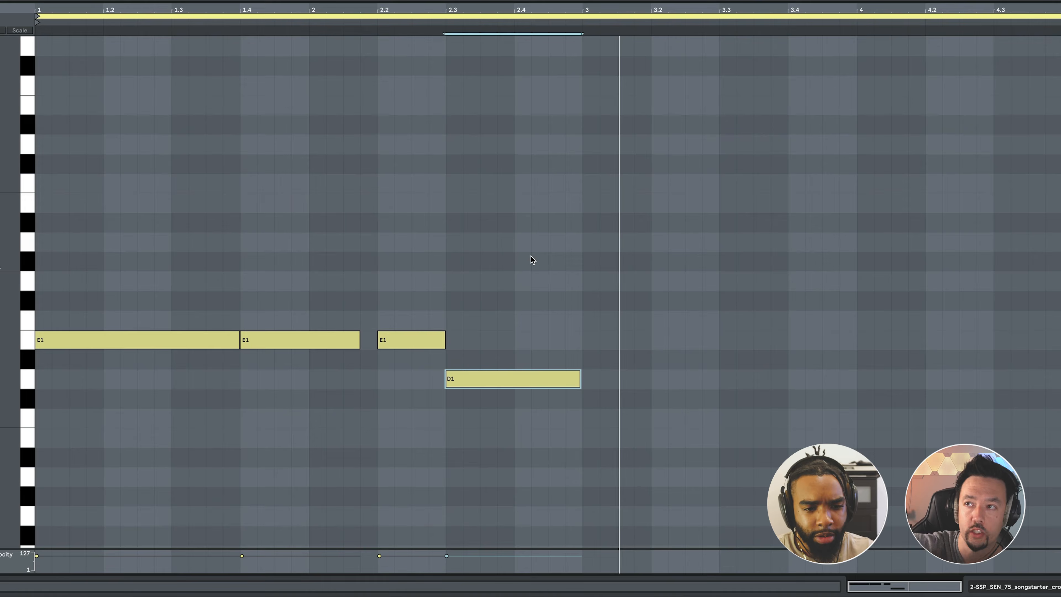
{"action": "left_click_drag", "start_coordinate": [75, 180], "coordinate": [683, 445]}
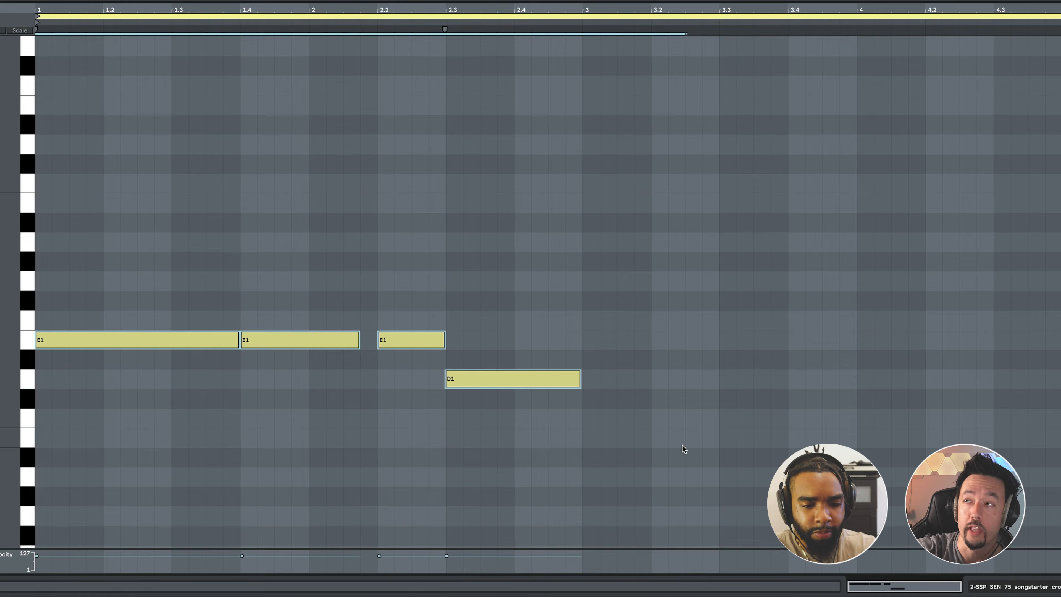
{"action": "key", "text": "ctrl+d"}
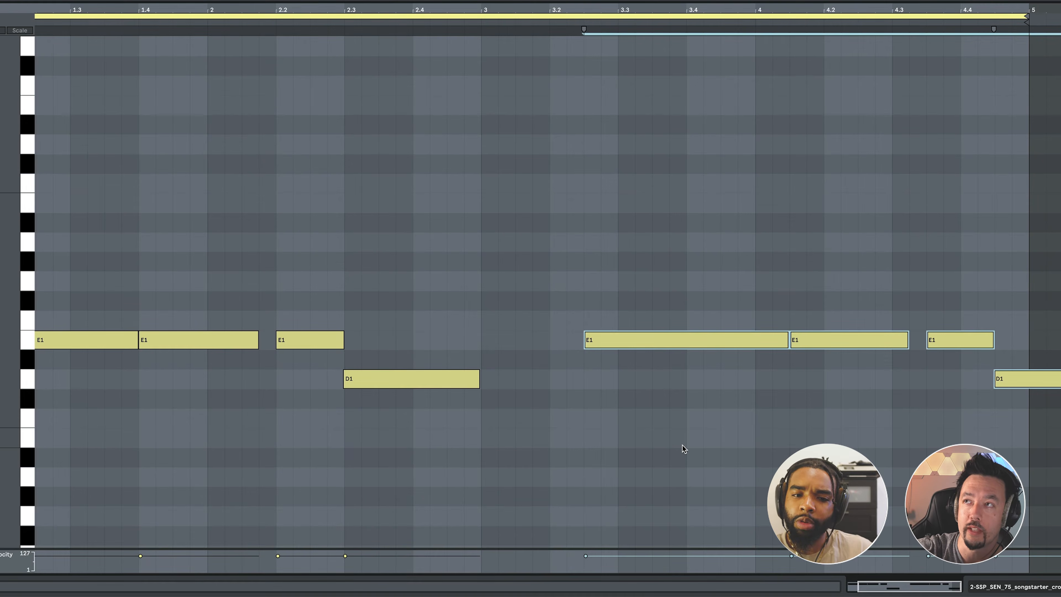
{"action": "key", "text": "ctrl+z"}
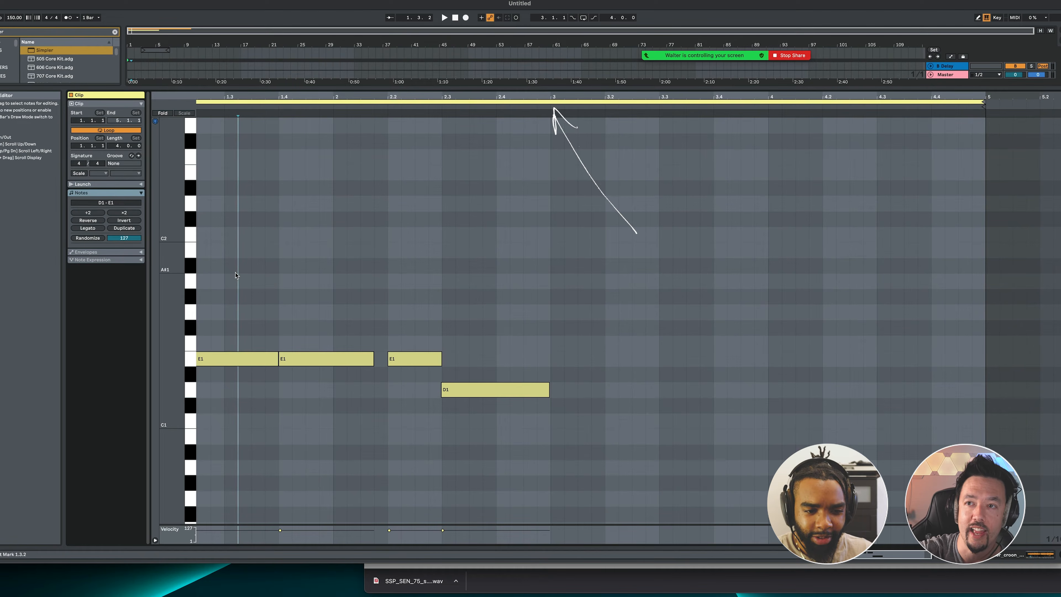
Duplicate the four-note pattern to start at bar 3, raise the copied D1 note to D#1 and play it back.
{"action": "mouse_move", "coordinate": [235, 273]}
{"action": "left_mouse_down"}
{"action": "mouse_move", "coordinate": [391, 316]}
{"action": "mouse_move", "coordinate": [524, 425]}
{"action": "left_mouse_up"}
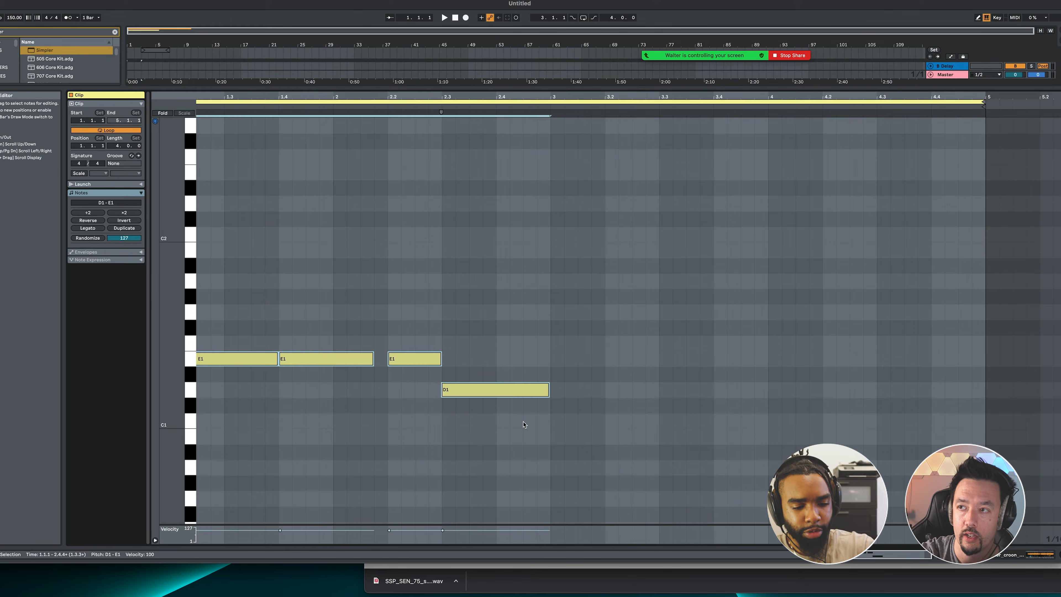
{"action": "key", "text": "ctrl+d"}
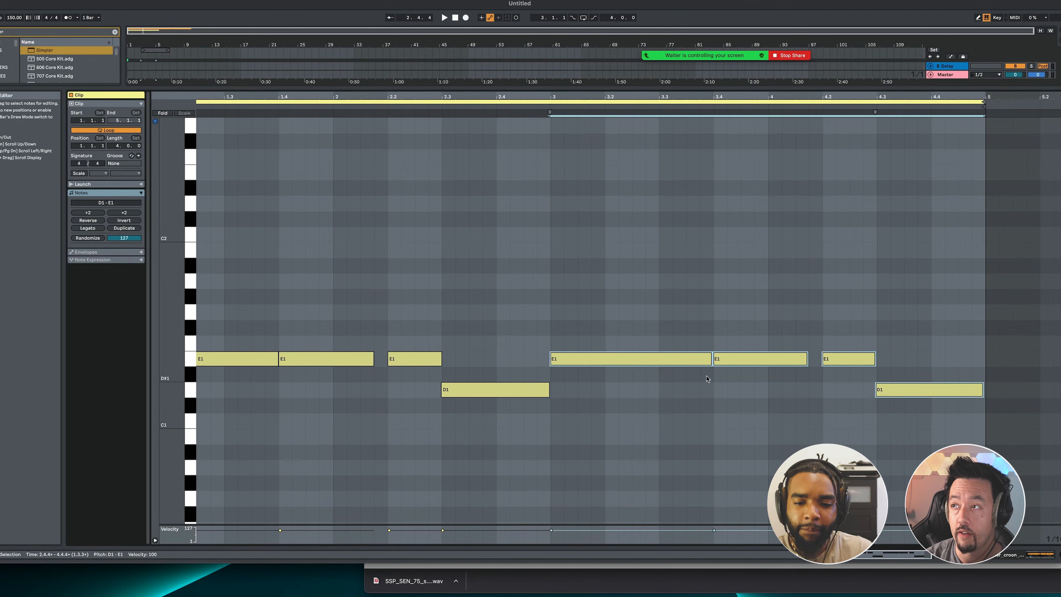
{"action": "mouse_move", "coordinate": [915, 391]}
{"action": "left_mouse_down"}
{"action": "mouse_move", "coordinate": [916, 407]}
{"action": "mouse_move", "coordinate": [914, 381]}
{"action": "left_mouse_up"}
{"action": "key", "text": "space"}
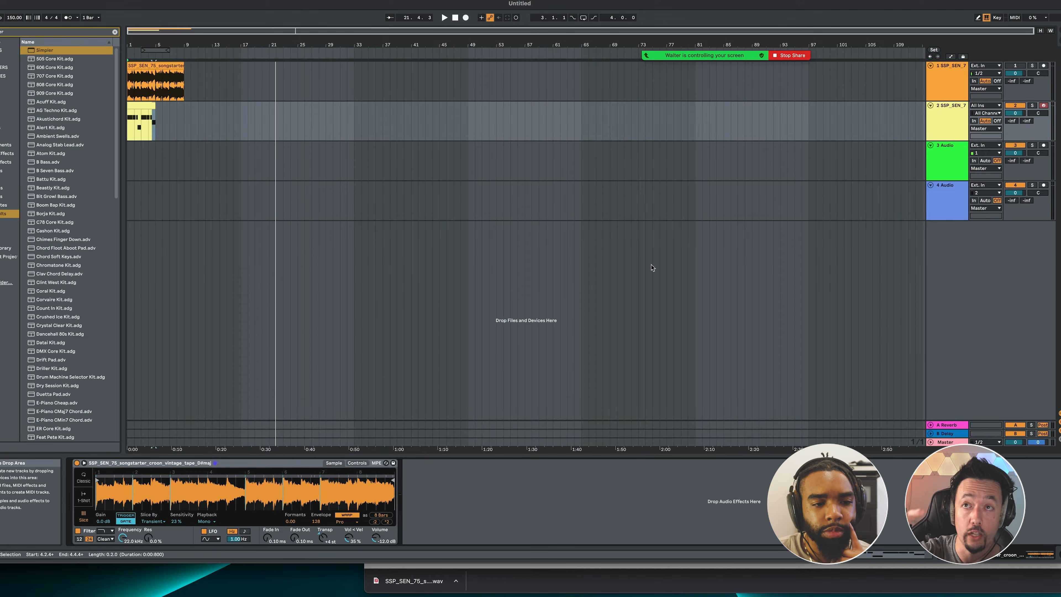
Duplicate the MIDI clip three times in the arrangement so the pattern extends to bar 17.
{"action": "left_click", "coordinate": [138, 105]}
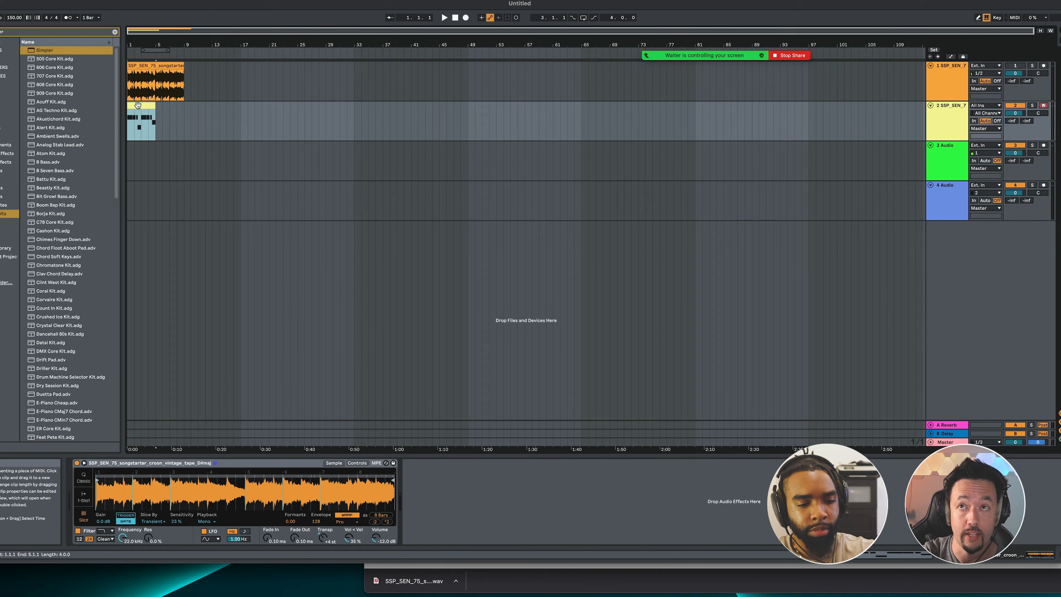
{"action": "key", "text": "ctrl+d"}
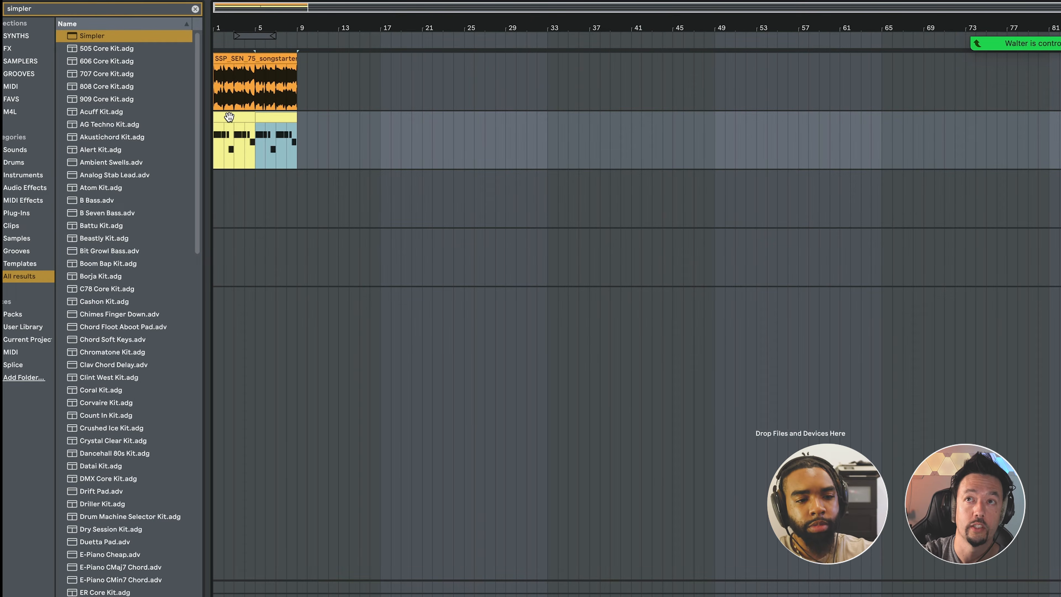
{"action": "key", "text": "ctrl+d"}
{"action": "key", "text": "ctrl+d"}
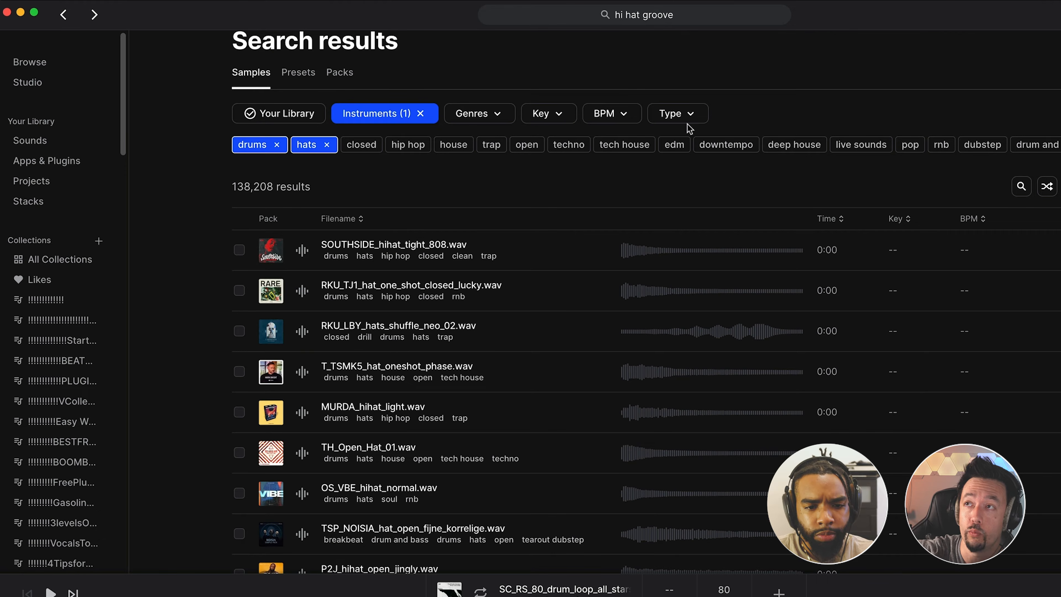
In Splice, limit the hats results to loops and show sounds similar to ROBOTAKI_hihat_loop_tape_90.wav.
{"action": "left_click", "coordinate": [687, 116]}
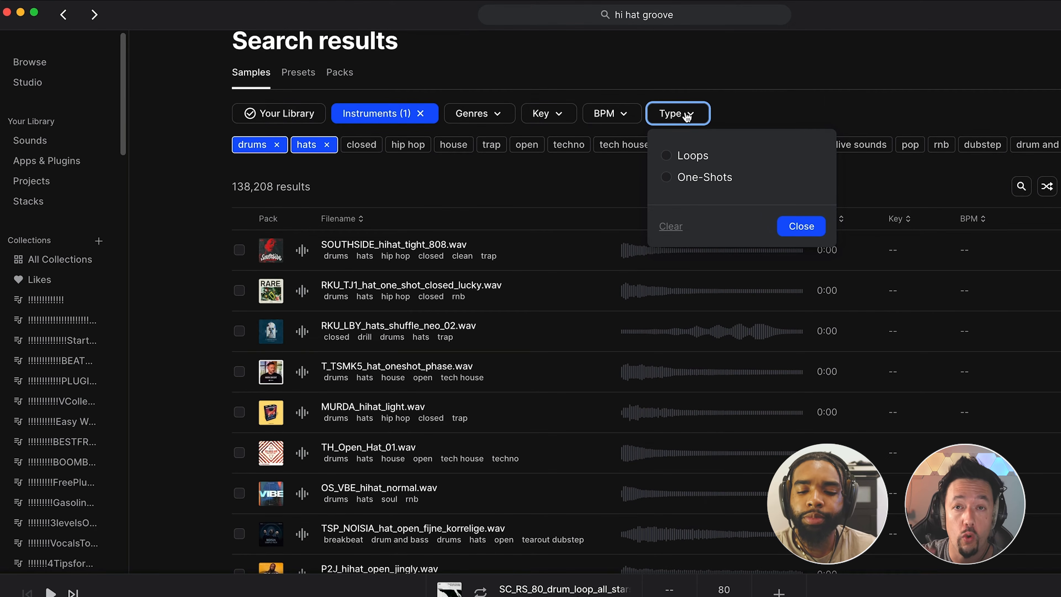
{"action": "left_click", "coordinate": [667, 156]}
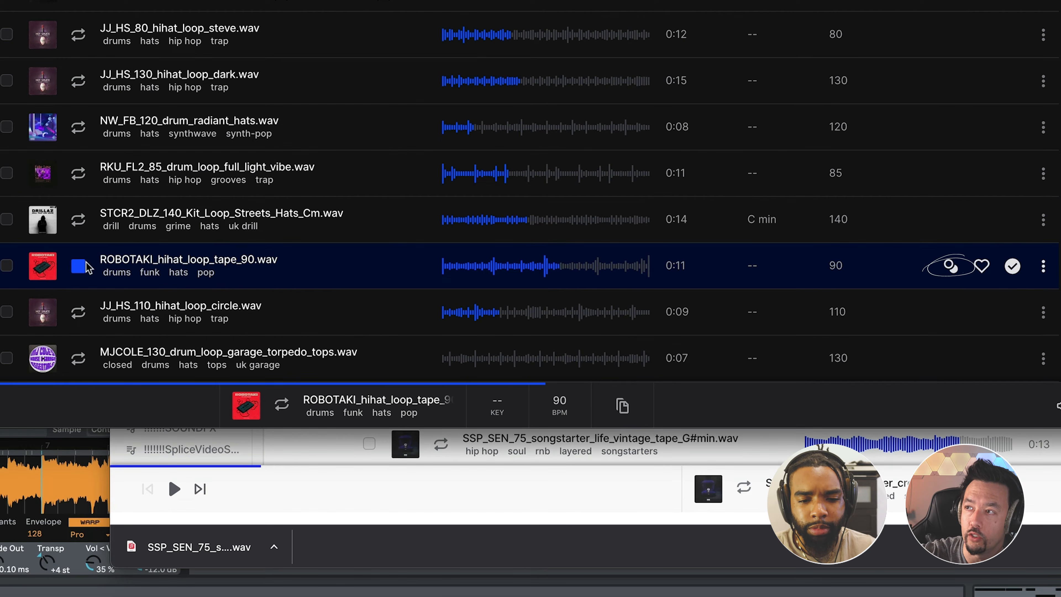
{"action": "left_click", "coordinate": [954, 271]}
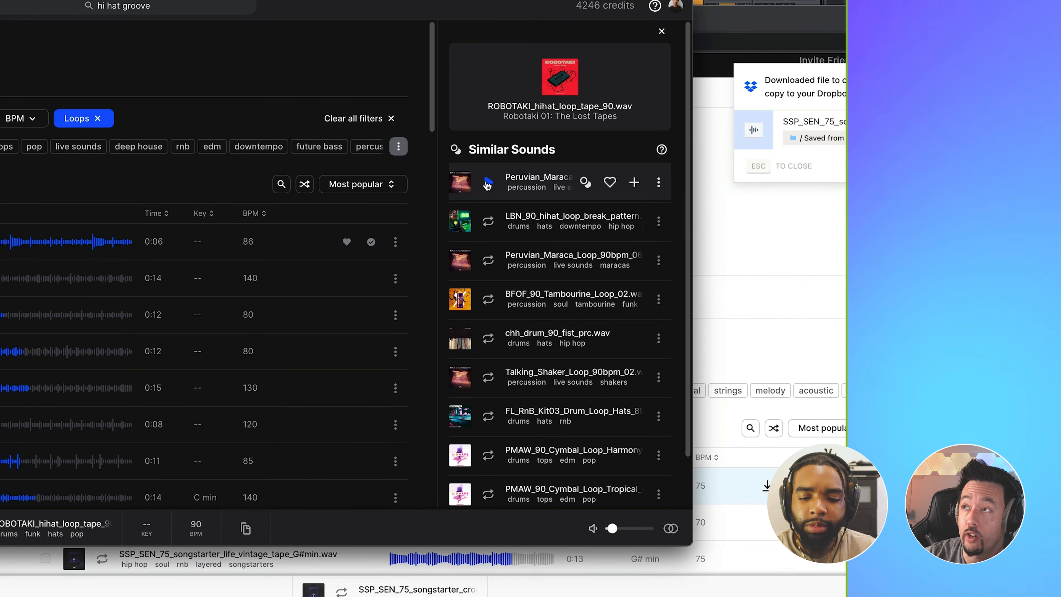
Audition several of the similar hi-hat, shaker and cymbal loops.
{"action": "key", "text": "Down"}
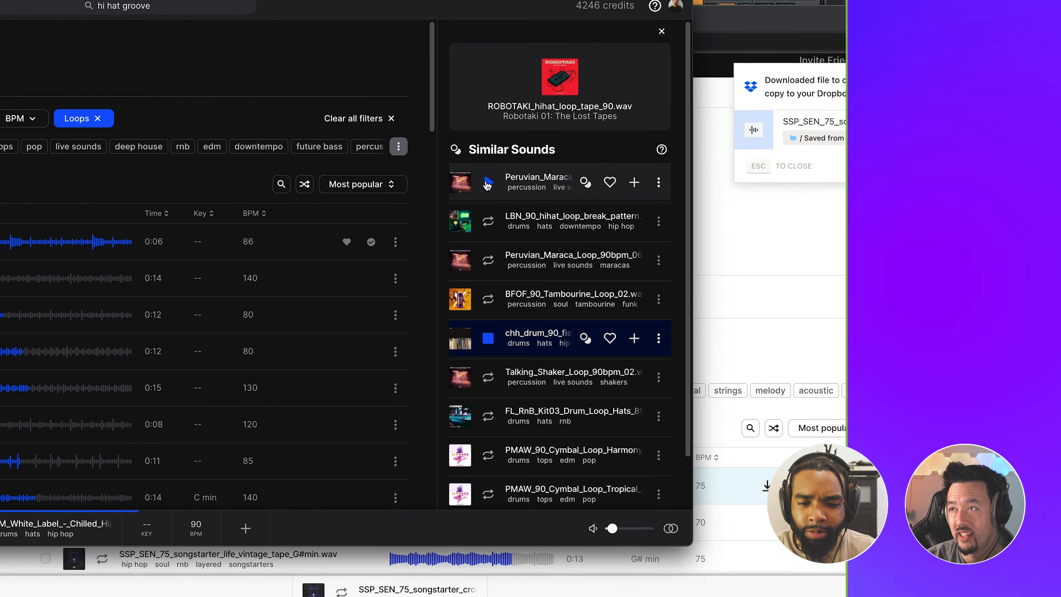
{"action": "key", "text": "Down"}
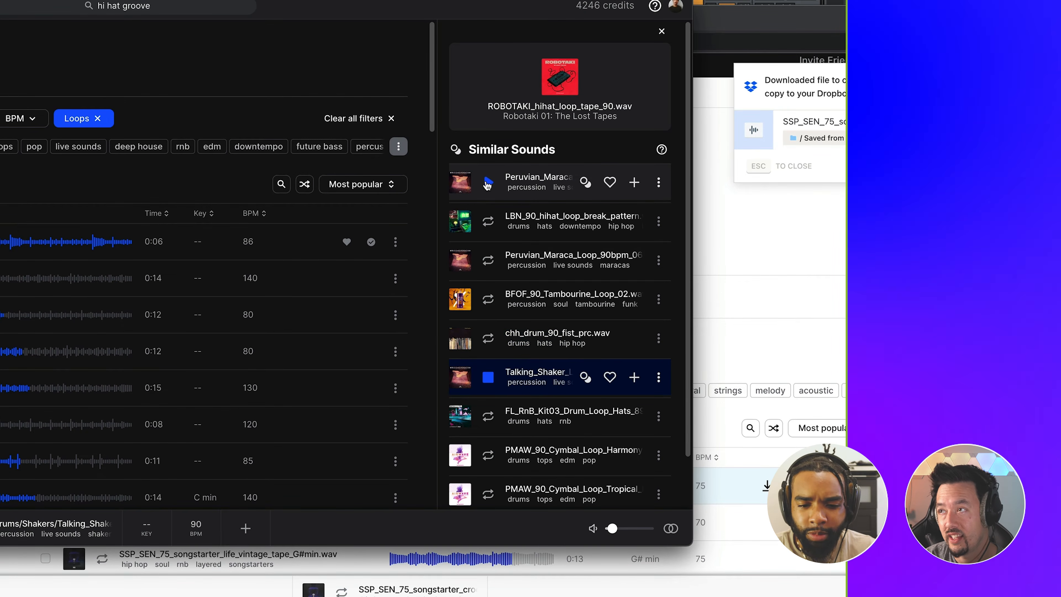
{"action": "scroll", "coordinate": [486, 184], "scroll_direction": "down", "scroll_amount": 2}
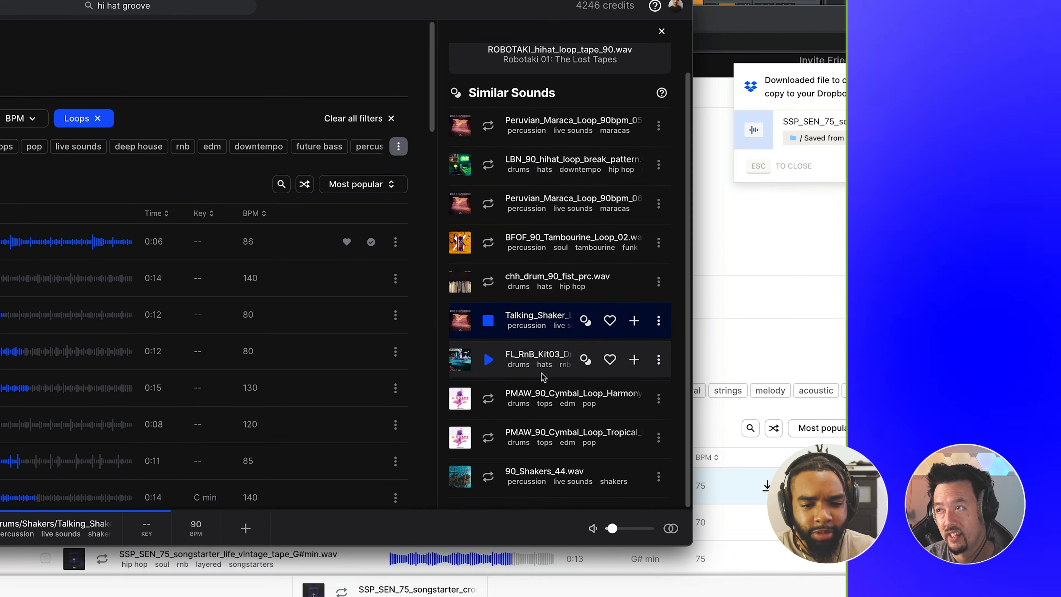
{"action": "left_click", "coordinate": [489, 359]}
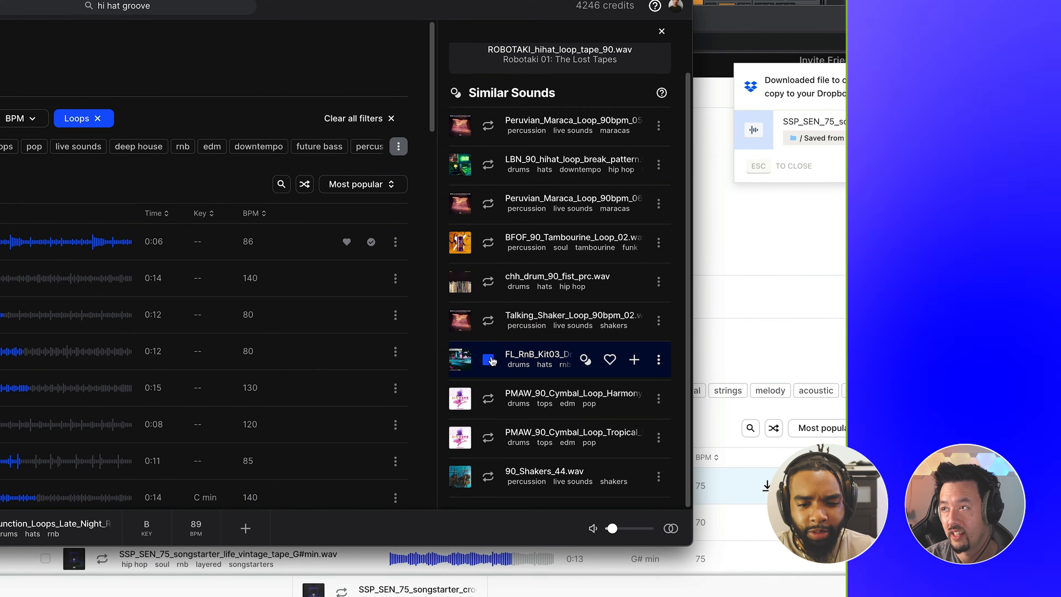
{"action": "key", "text": "Down"}
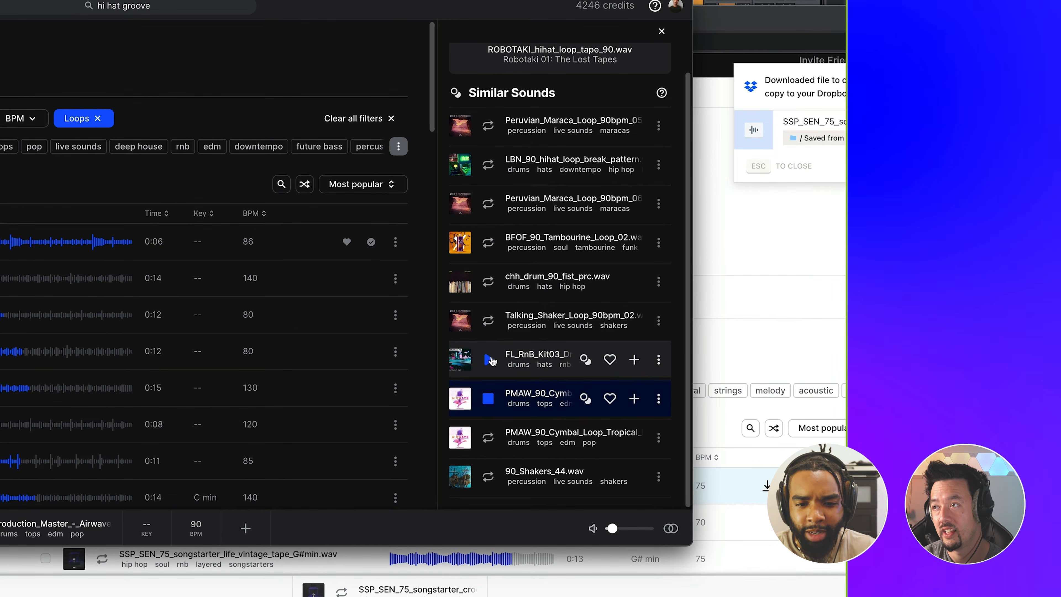
{"action": "key", "text": "Down"}
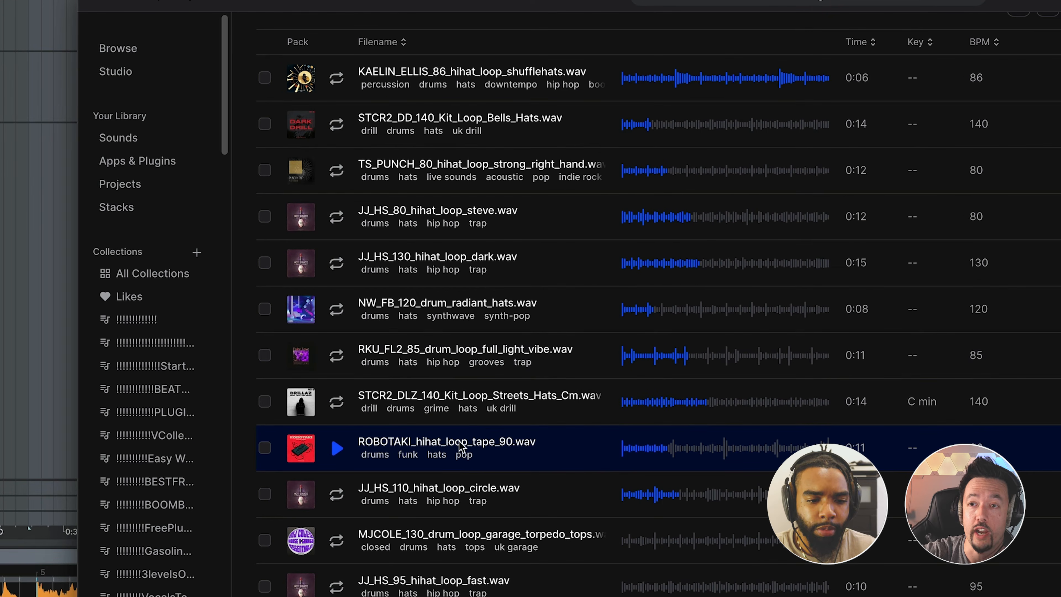
Add ROBOTAKI_hihat_loop_tape_90.wav to the start of track 3 in Ableton Live and lower the track volume to -5.9 dB.
{"action": "left_click_drag", "start_coordinate": [459, 446], "coordinate": [140, 149]}
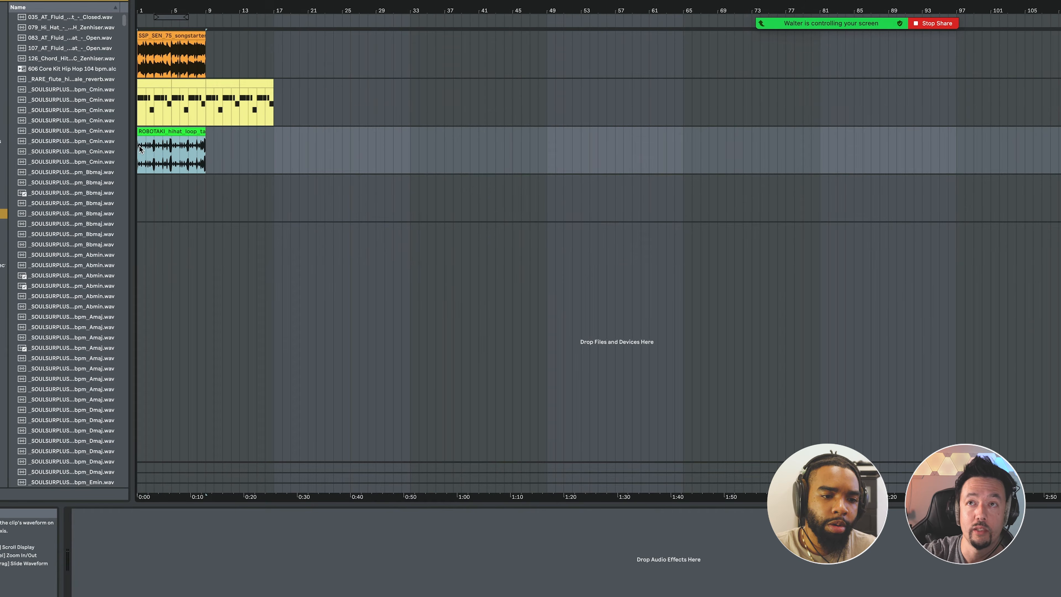
{"action": "key", "text": "space"}
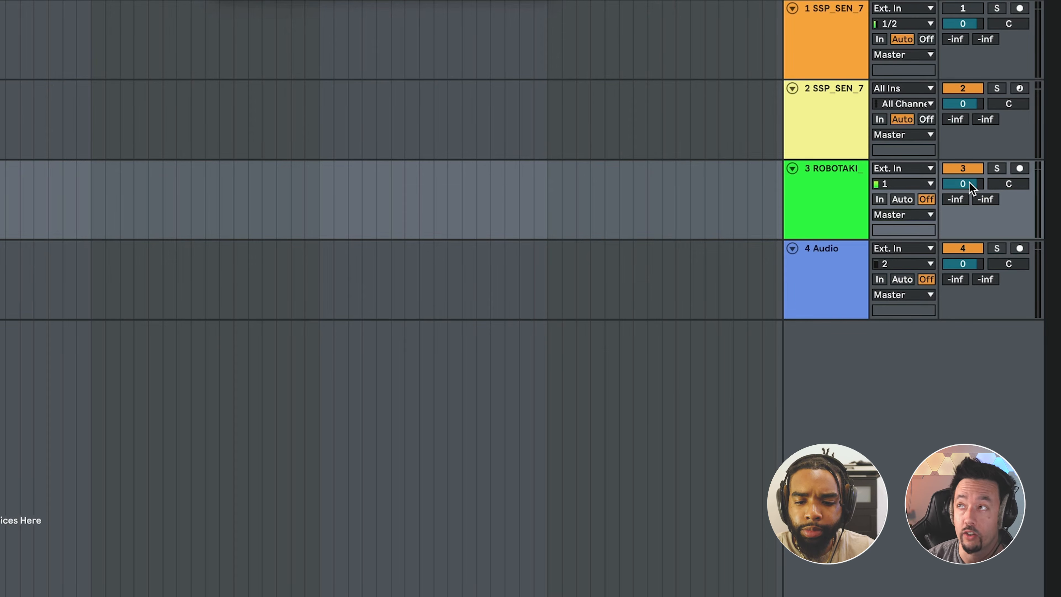
{"action": "left_click_drag", "start_coordinate": [969, 182], "coordinate": [970, 205]}
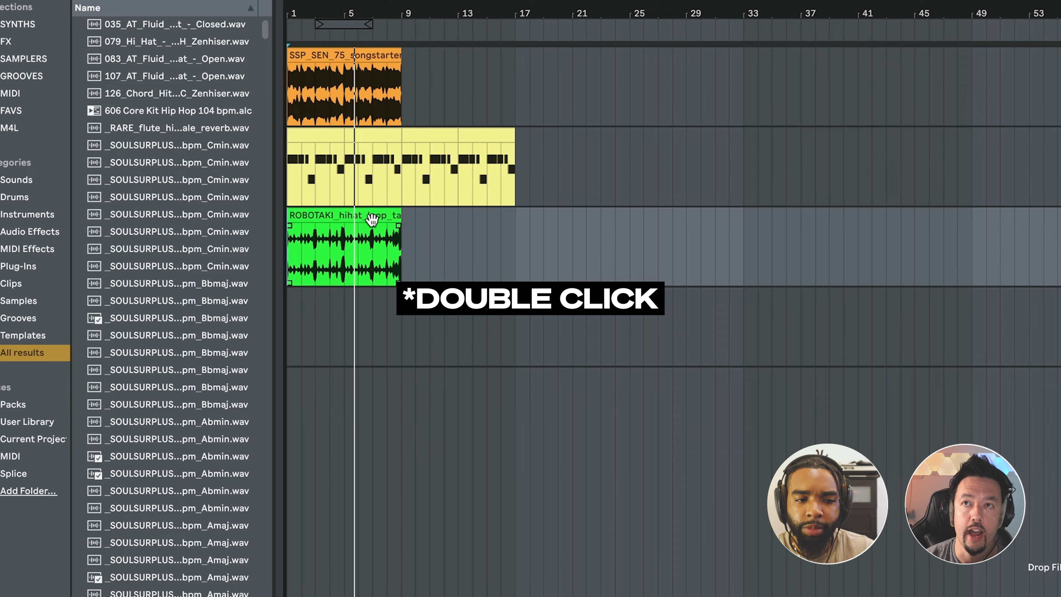
Transpose the ROBOTAKI hi-hat loop clip to -3 semitones and play it back.
{"action": "double_click", "coordinate": [371, 221]}
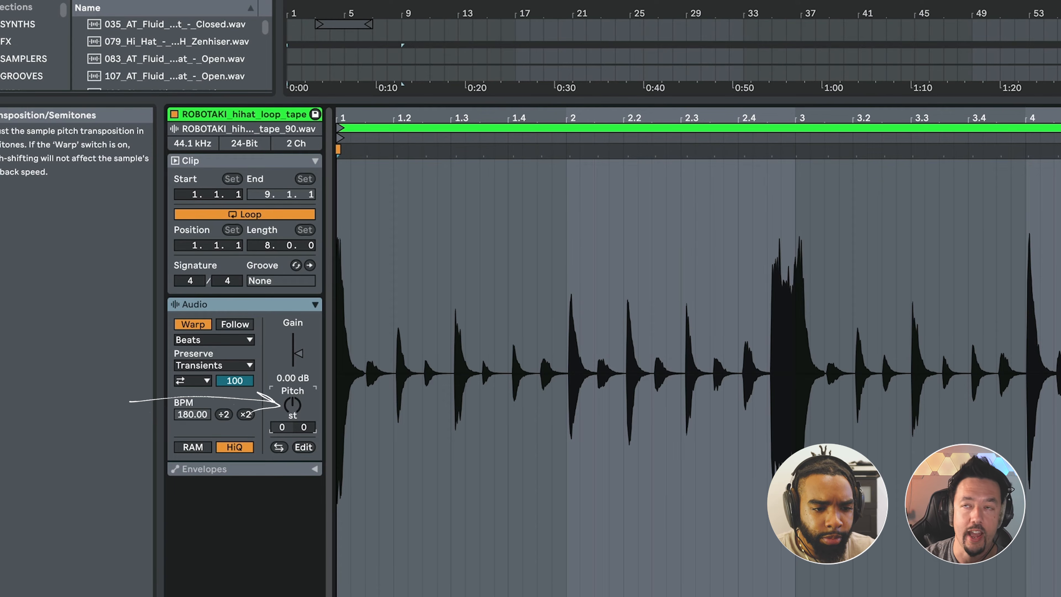
{"action": "left_click_drag", "start_coordinate": [294, 414], "coordinate": [295, 423]}
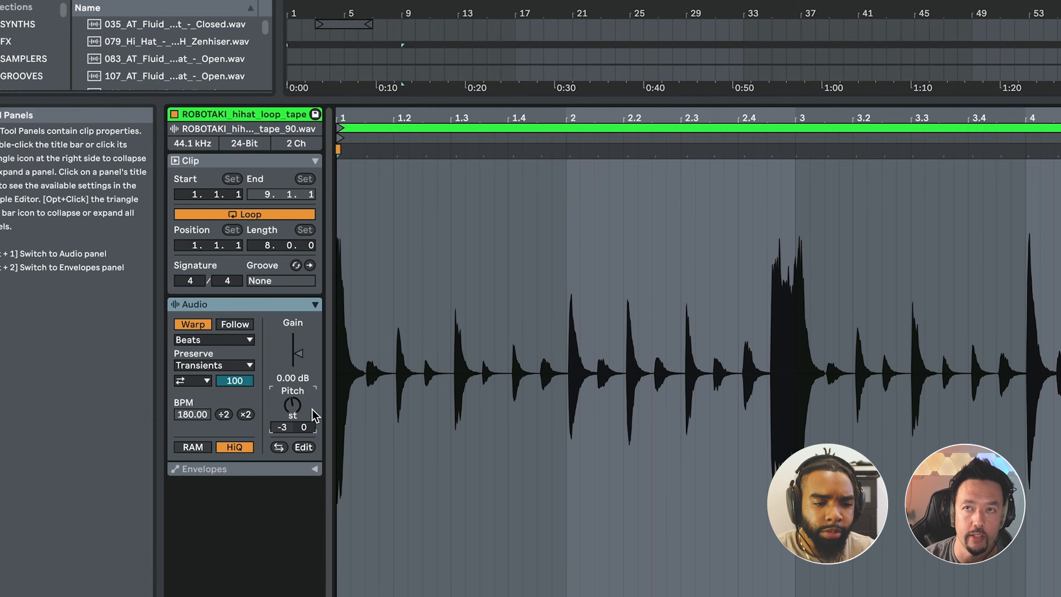
{"action": "key", "text": "space"}
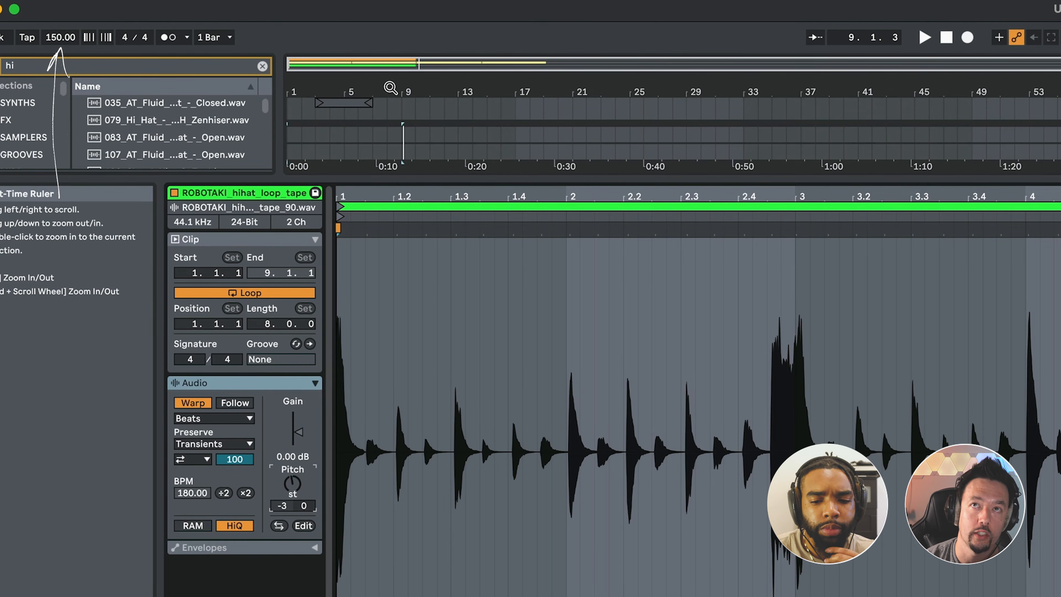
Set the project tempo to 120 BPM and play back the arrangement.
{"action": "left_click", "coordinate": [60, 41]}
{"action": "type", "text": "120"}
{"action": "key", "text": "Return"}
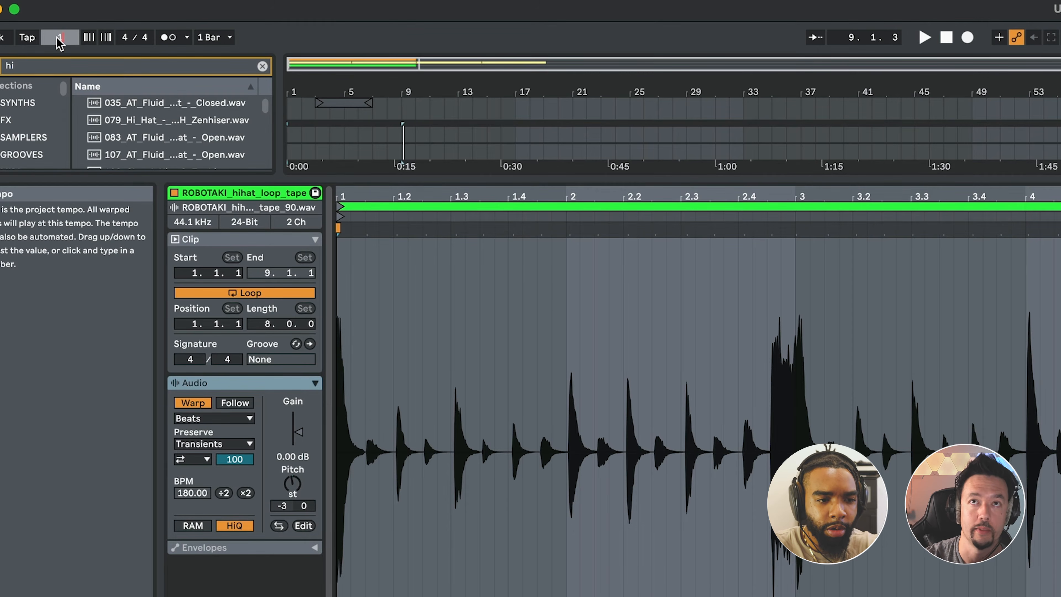
{"action": "key", "text": "Return"}
{"action": "key", "text": "space"}
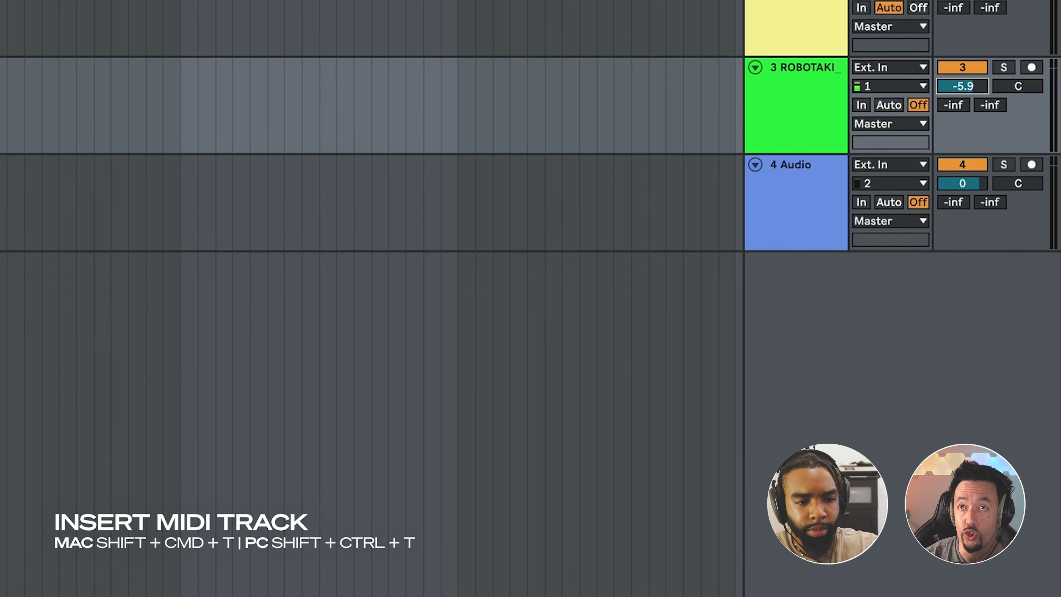
Insert a new MIDI track and search the browser for "drum rack".
{"action": "key", "text": "shift+super+t"}
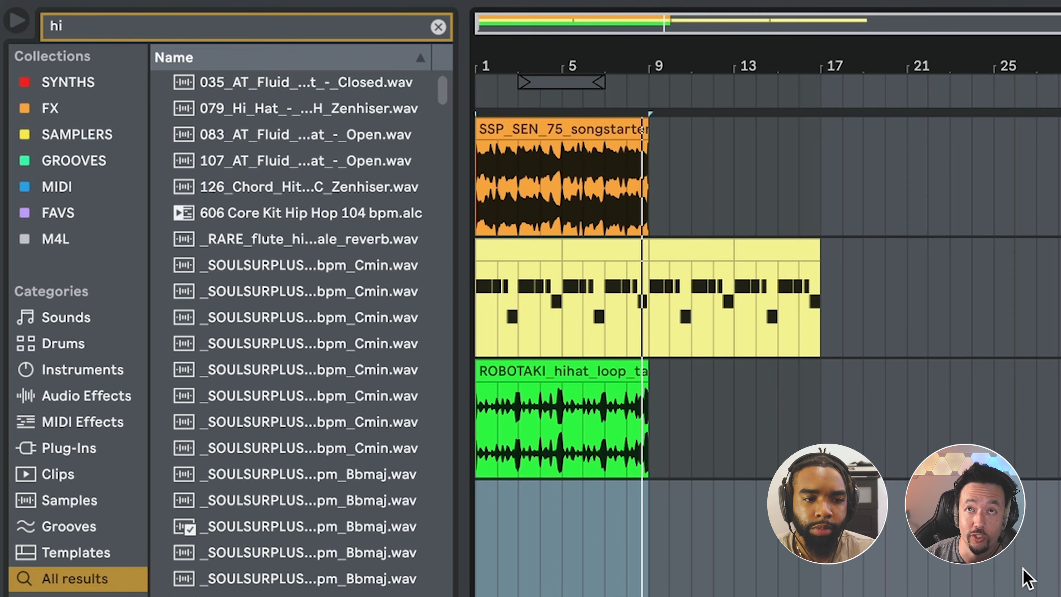
{"action": "left_click", "coordinate": [438, 27]}
{"action": "type", "text": "d"}
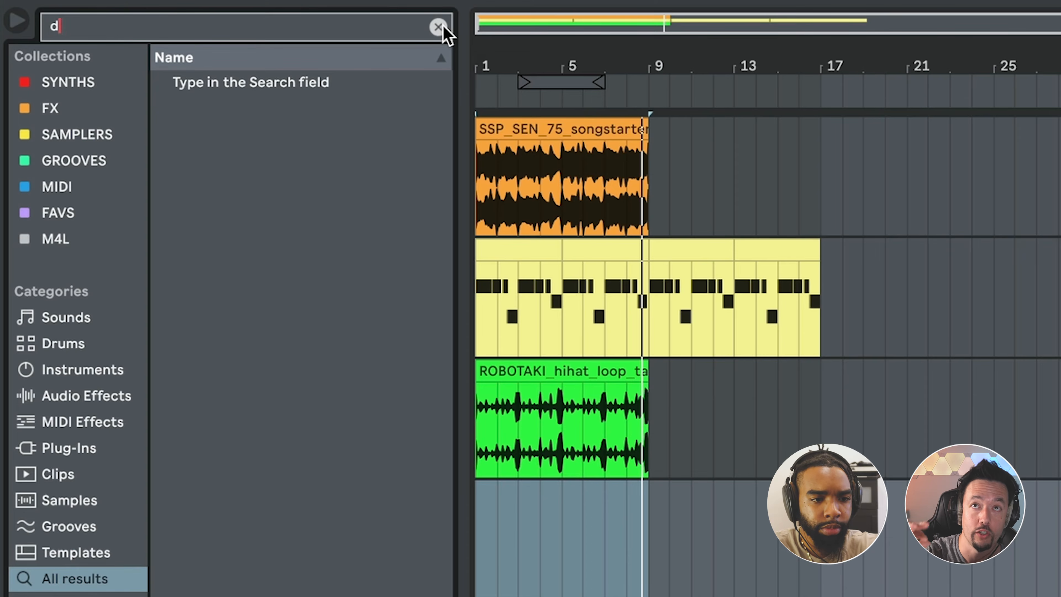
{"action": "type", "text": "rum rack"}
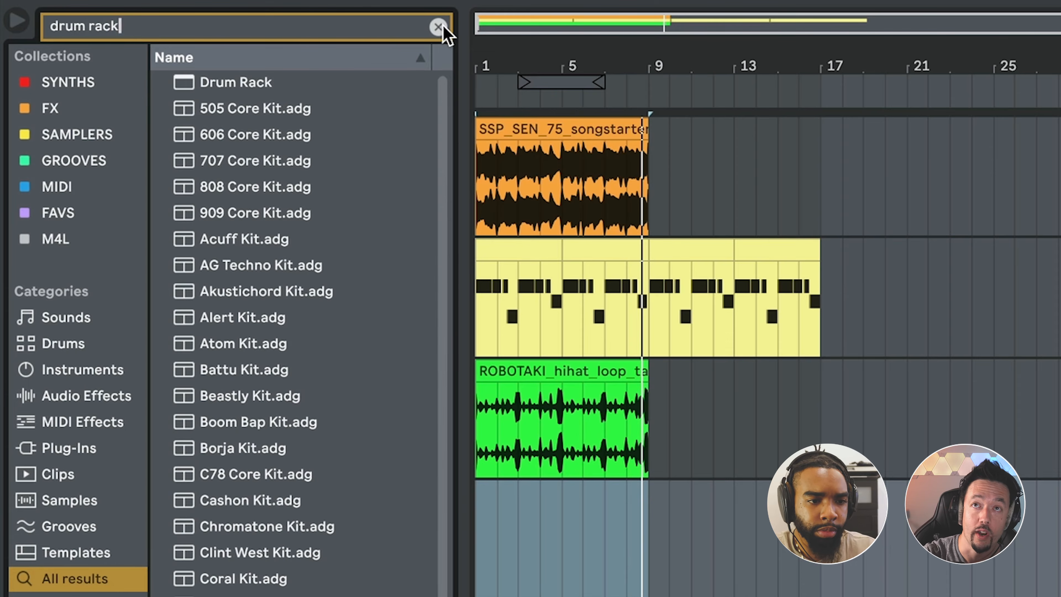
Load a Drum Rack, place SOUTHSIDExPVLACE_kick_ah_nah.wav from Splice on pad C1, and set the kick's volume to -6.29 dB.
{"action": "double_click", "coordinate": [246, 84]}
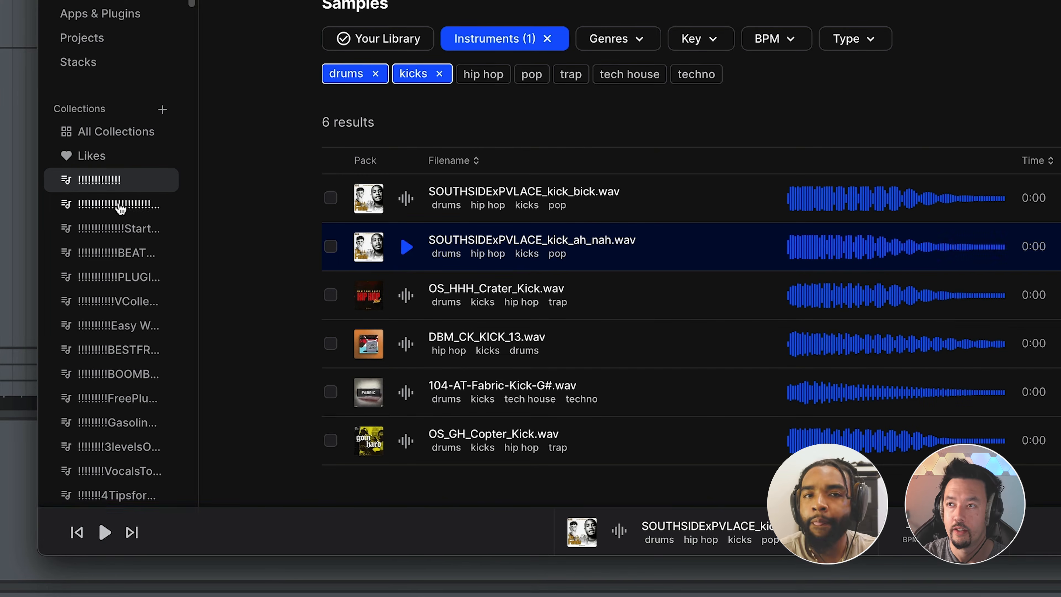
{"action": "left_click", "coordinate": [407, 252]}
{"action": "left_click", "coordinate": [407, 253]}
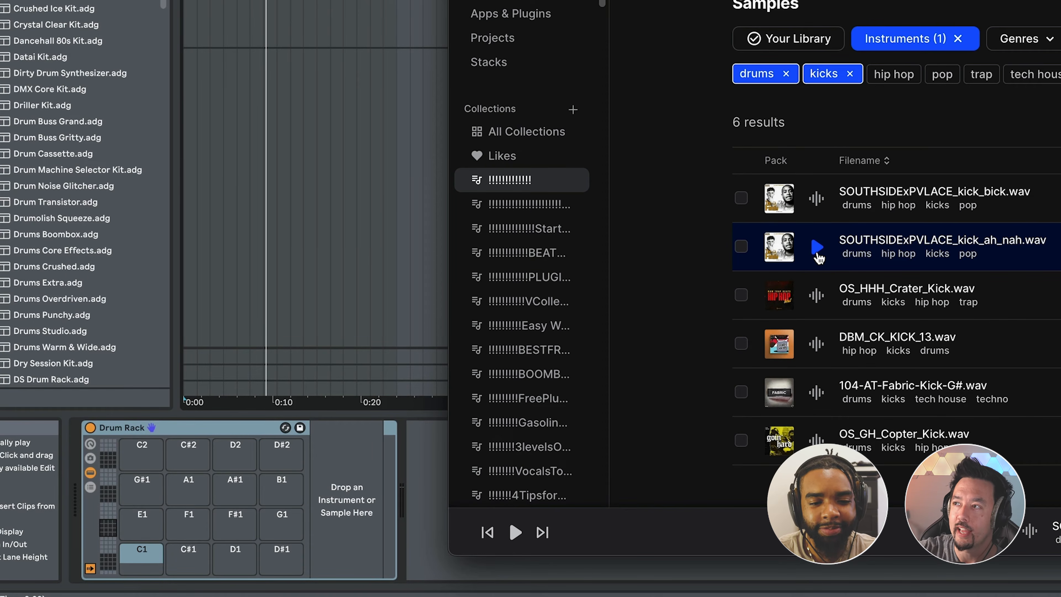
{"action": "left_click_drag", "start_coordinate": [900, 245], "coordinate": [143, 551]}
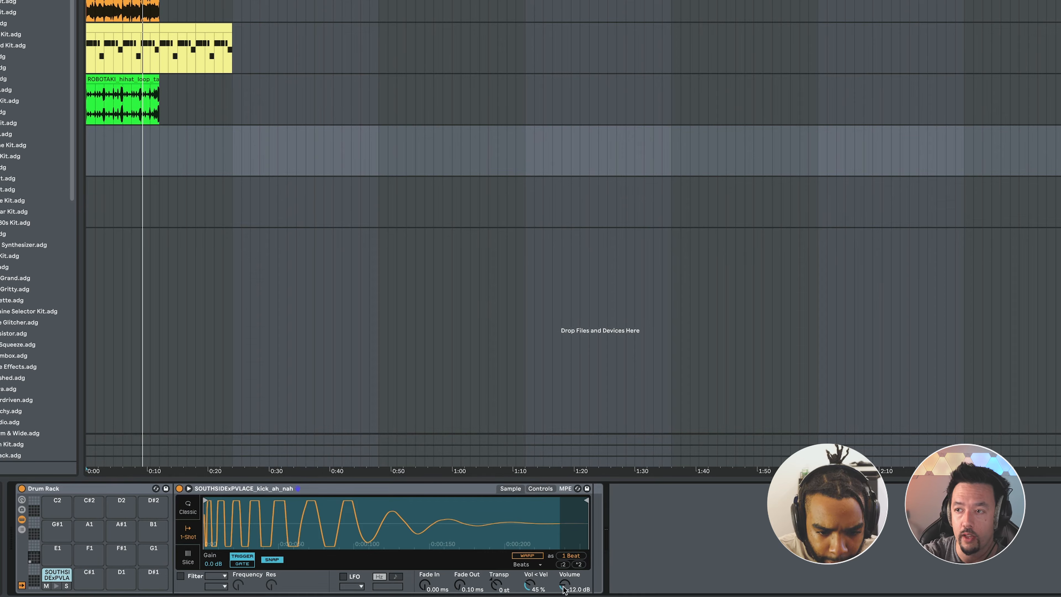
{"action": "left_click_drag", "start_coordinate": [563, 588], "coordinate": [562, 591]}
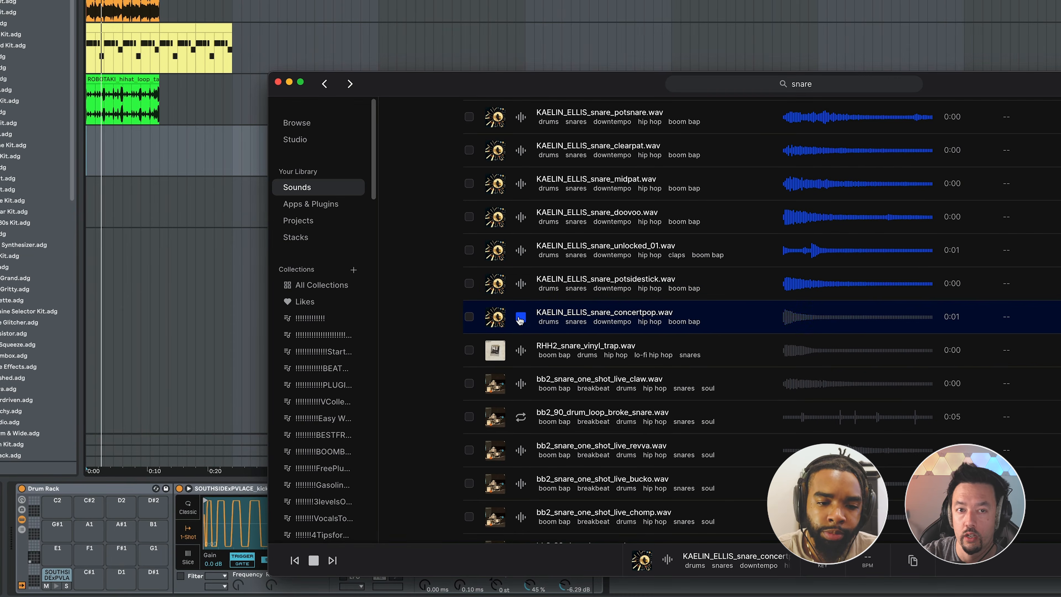
Preview RHH2_snare_vinyl_trap.wav in Splice and place it on the Drum Rack's C#1 pad with its volume at -10.3 dB.
{"action": "left_click", "coordinate": [520, 349]}
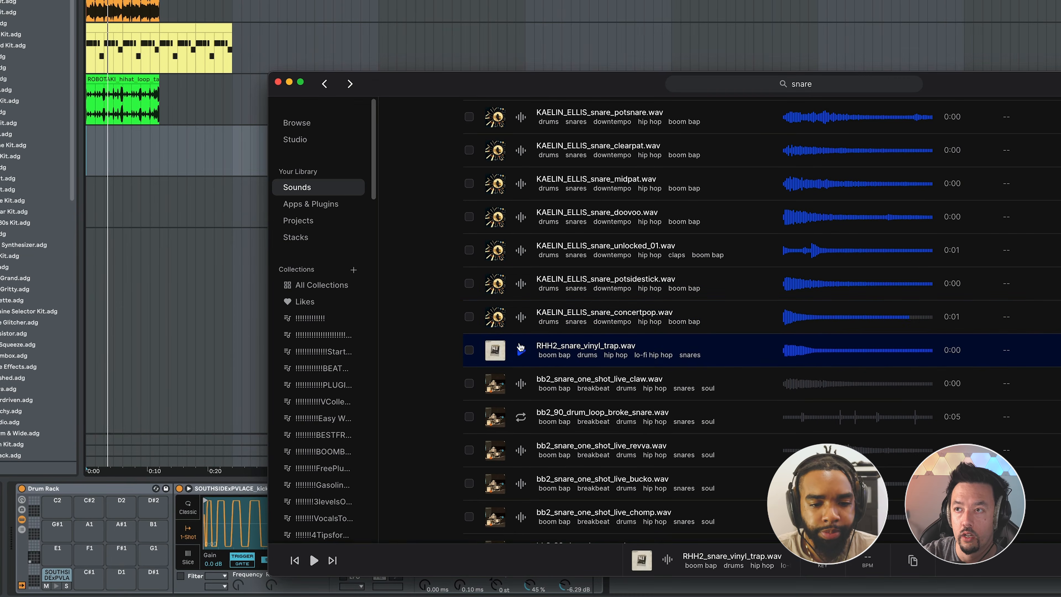
{"action": "left_click", "coordinate": [520, 348]}
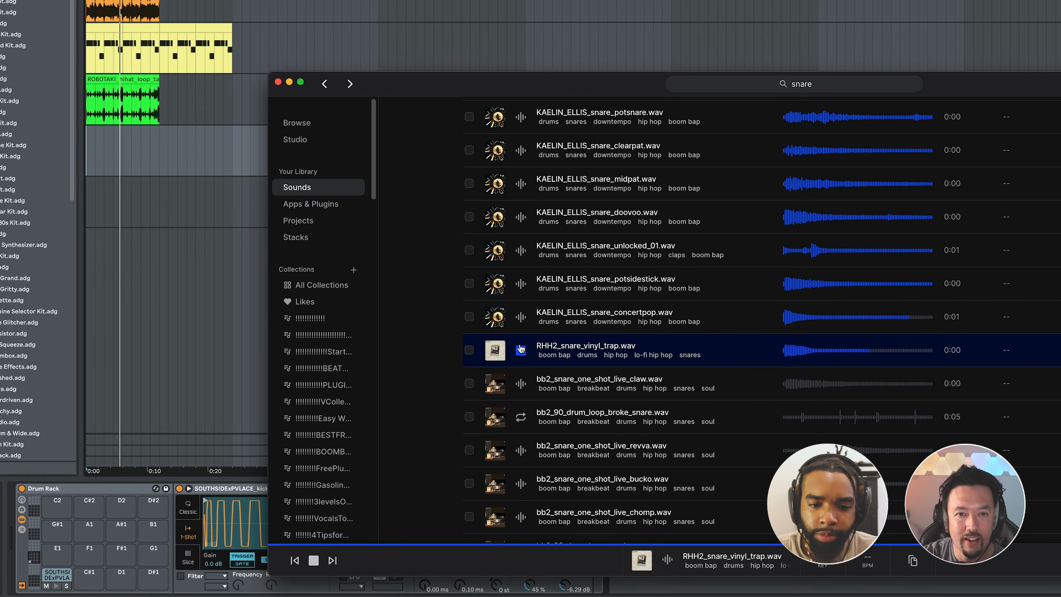
{"action": "left_click", "coordinate": [521, 349]}
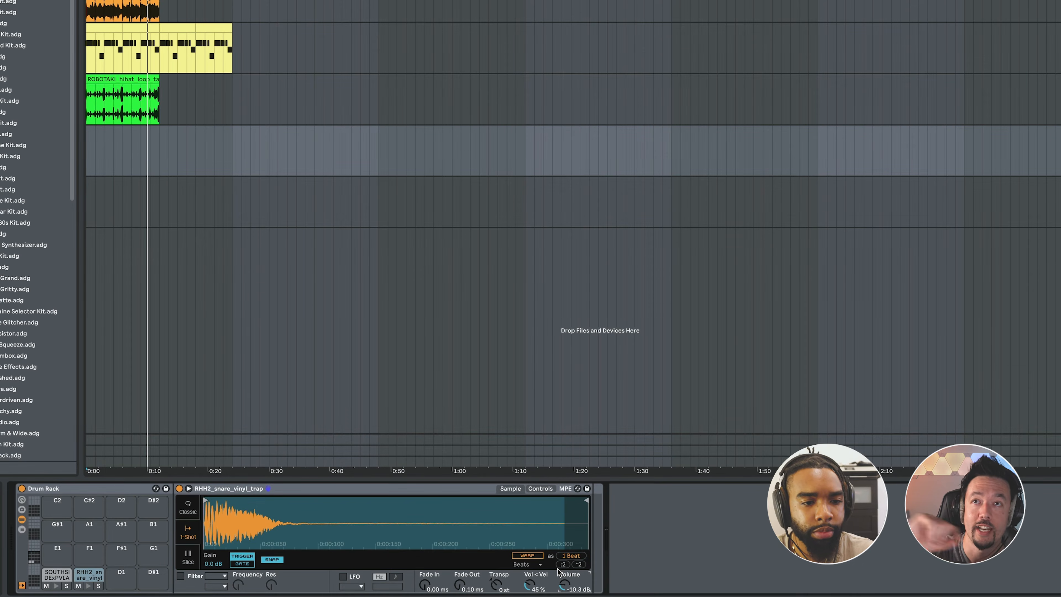
Create an eight-bar MIDI clip at the start of the Drum Rack track and widen its note grid by one step.
{"action": "left_click_drag", "start_coordinate": [87, 150], "coordinate": [157, 150]}
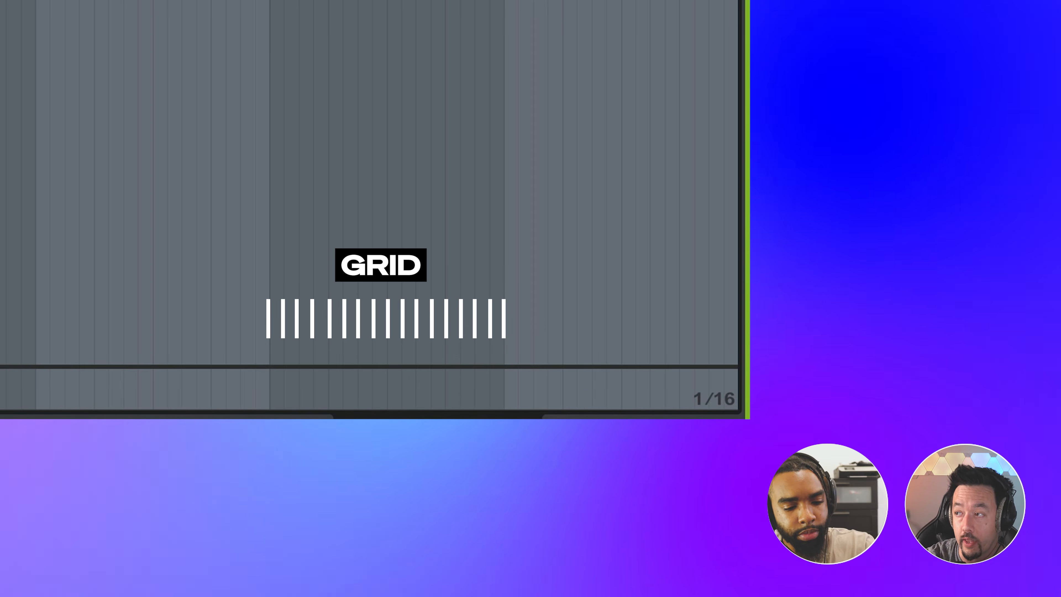
{"action": "key", "text": "ctrl+2"}
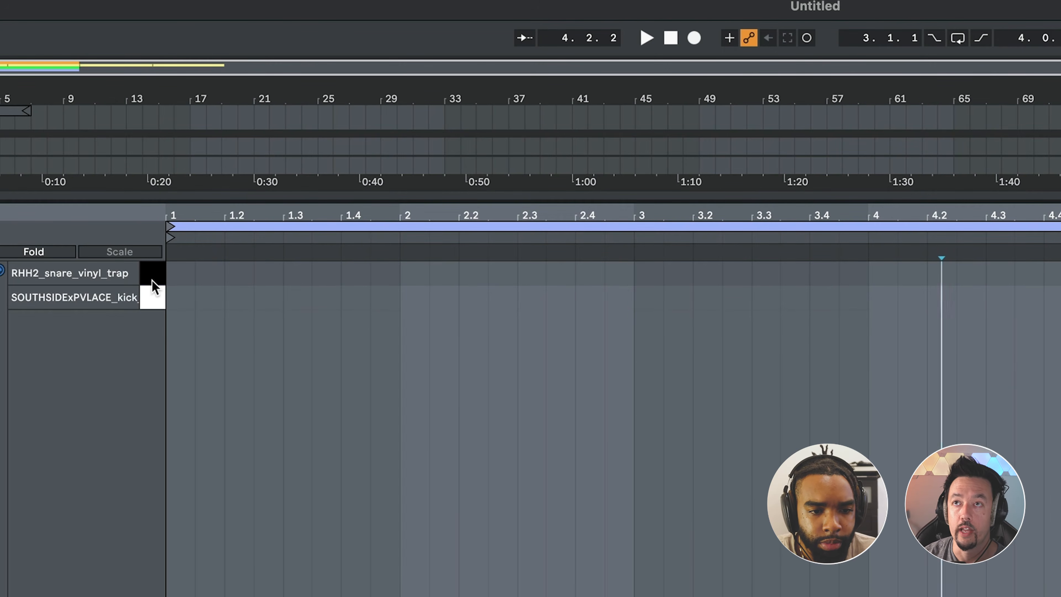
Add an RHH2_snare_vinyl_trap note on beat 1.3 and duplicate the one-bar pattern into the following bars.
{"action": "left_click", "coordinate": [301, 276]}
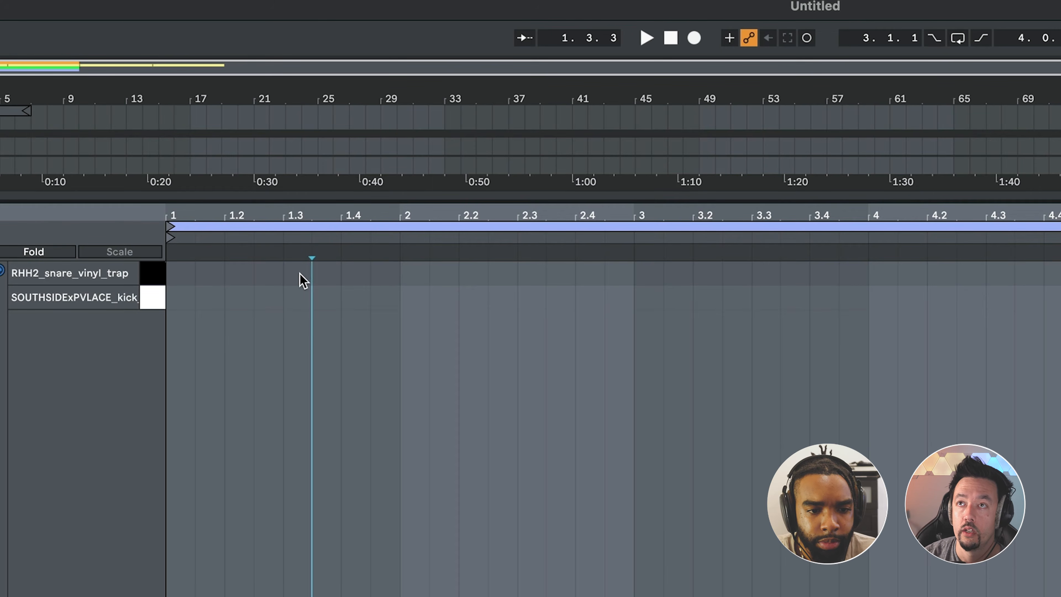
{"action": "double_click", "coordinate": [299, 275]}
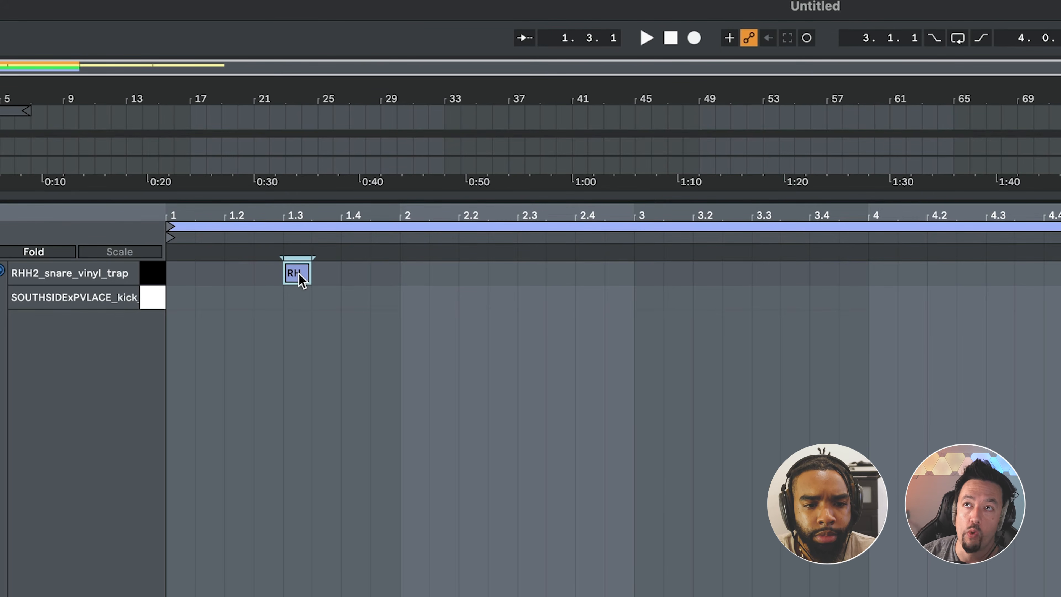
{"action": "left_click_drag", "start_coordinate": [180, 278], "coordinate": [400, 275]}
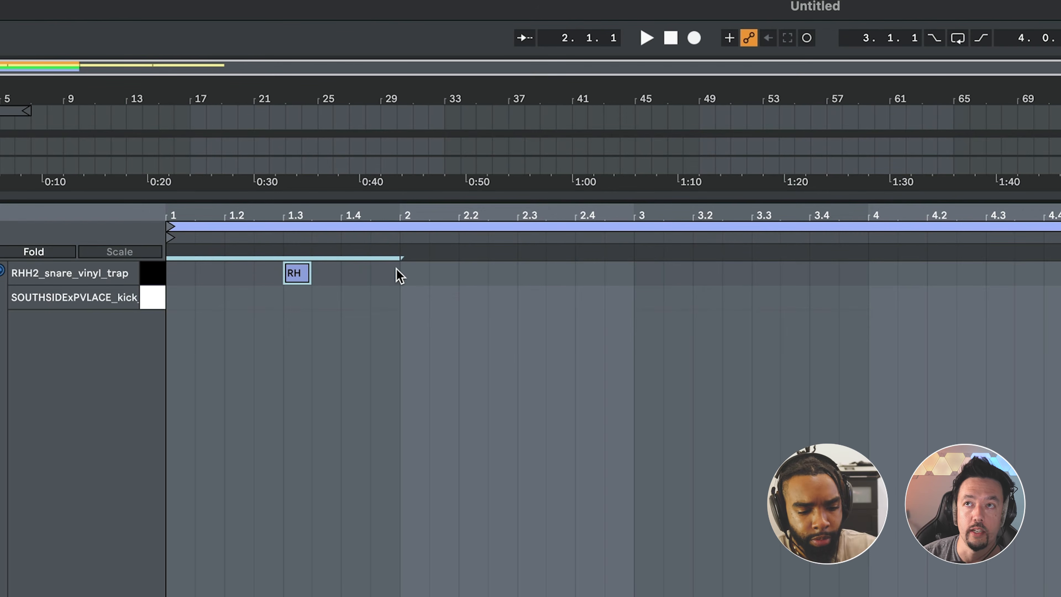
{"action": "key", "text": "ctrl+d"}
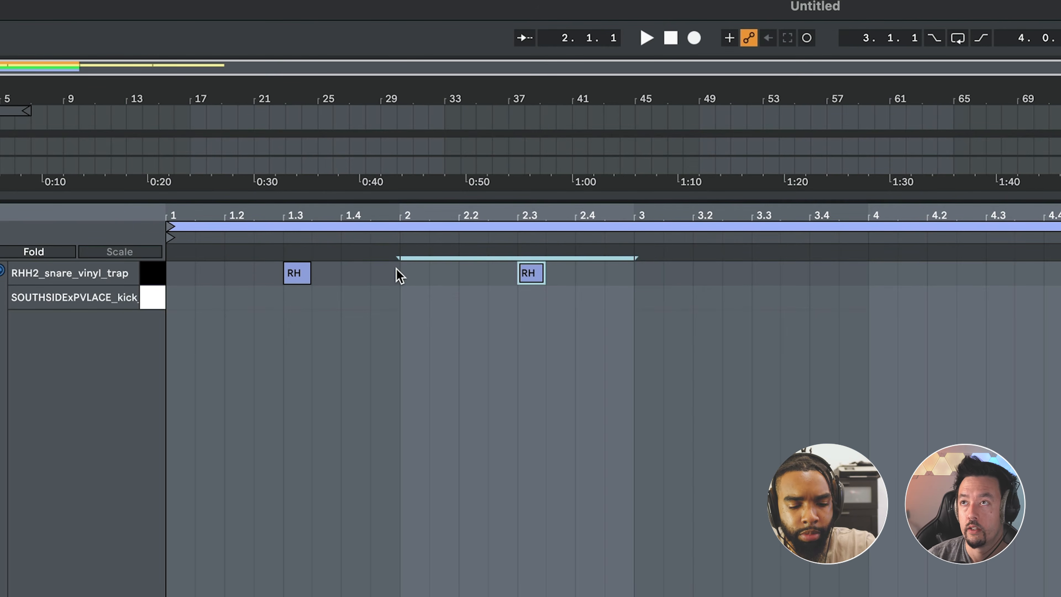
{"action": "key", "text": "ctrl+d"}
{"action": "key", "text": "ctrl+d"}
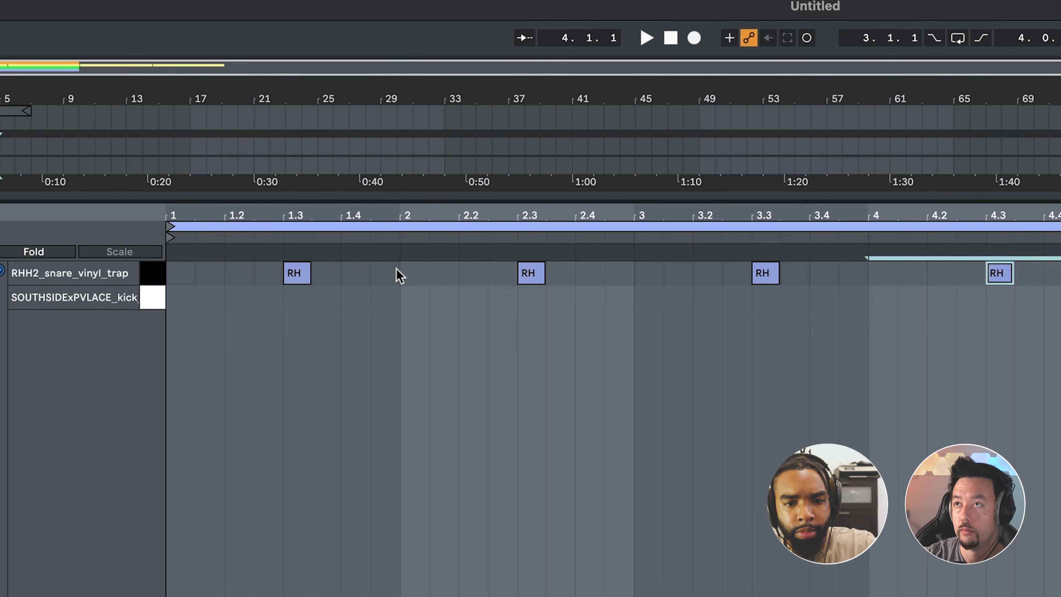
Play back the snare pattern and add an extra snare note just before bar 3.
{"action": "key", "text": "space"}
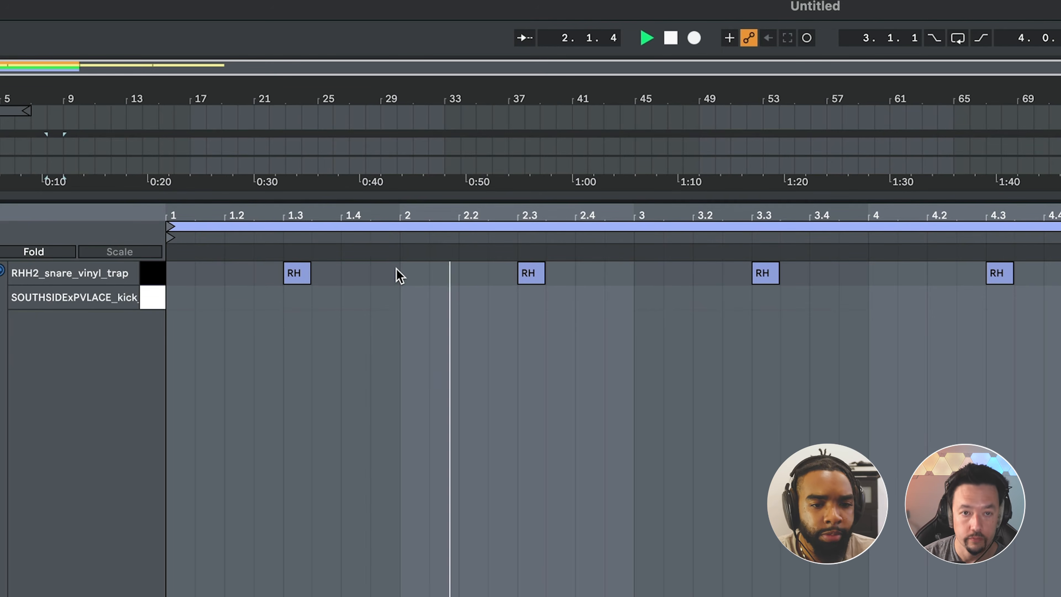
{"action": "double_click", "coordinate": [396, 275]}
{"action": "key", "text": "space"}
{"action": "left_click_drag", "start_coordinate": [386, 264], "coordinate": [635, 272]}
{"action": "key", "text": "space"}
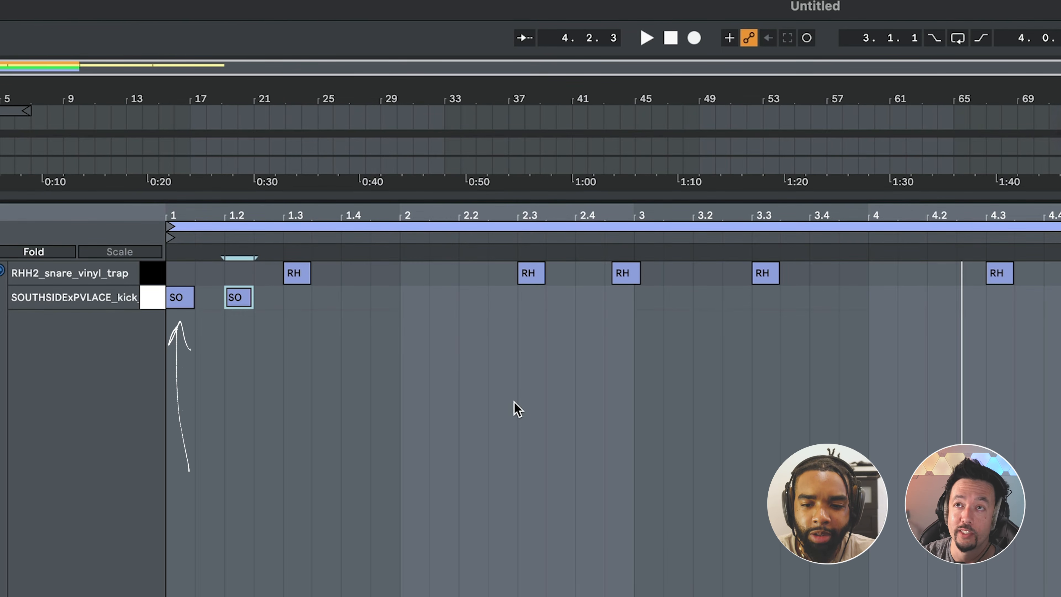
Try shifting the second kick note to 1.4.3 and on to beat 2.2.
{"action": "left_click", "coordinate": [177, 298]}
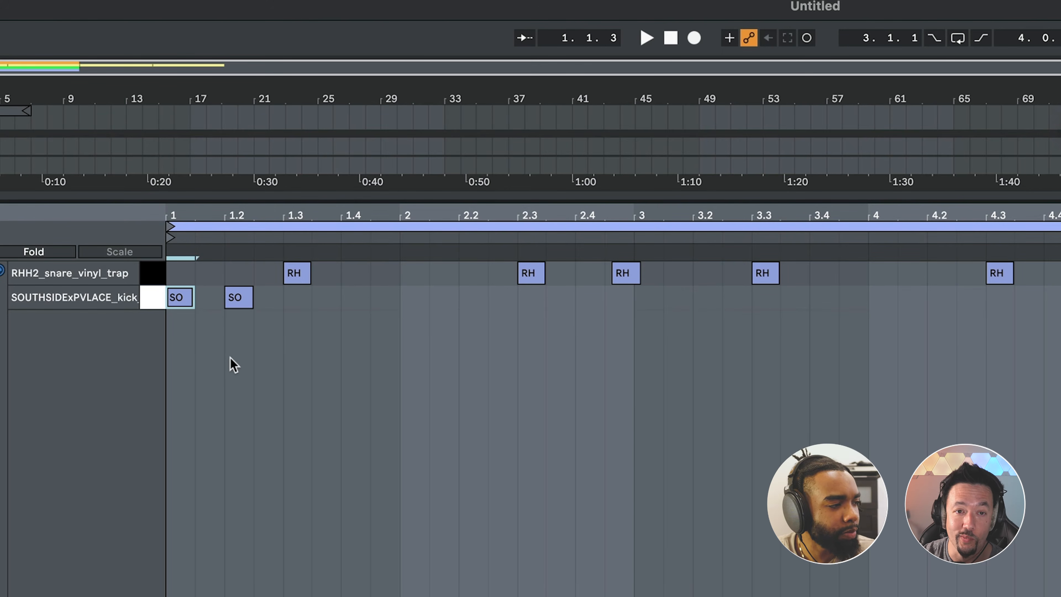
{"action": "left_click", "coordinate": [245, 308]}
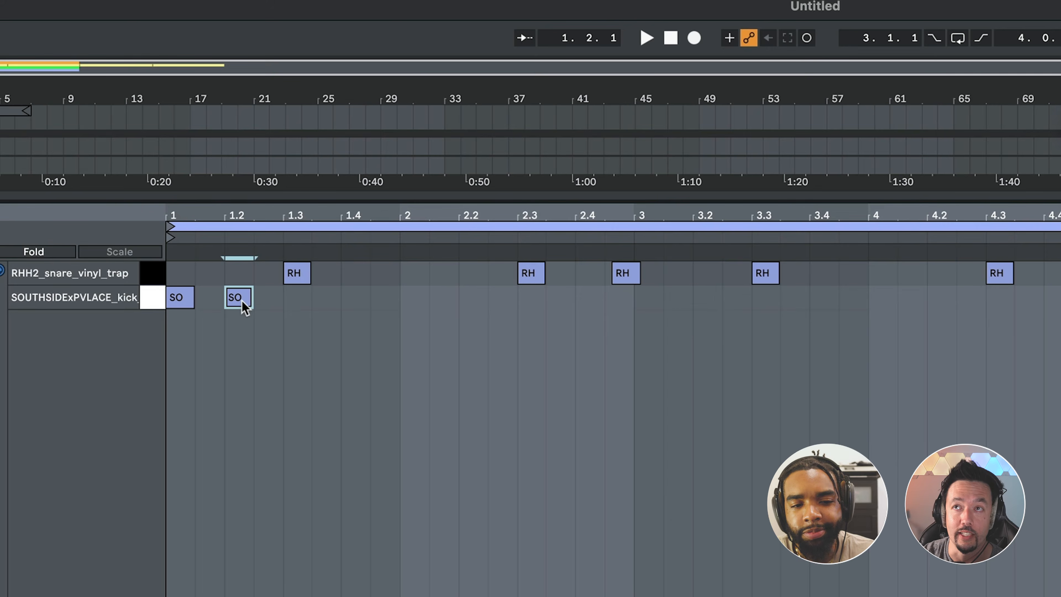
{"action": "mouse_move", "coordinate": [252, 298]}
{"action": "left_mouse_down"}
{"action": "mouse_move", "coordinate": [390, 320]}
{"action": "mouse_move", "coordinate": [245, 291]}
{"action": "left_mouse_up"}
{"action": "key", "text": "Right"}
{"action": "key", "text": "Right"}
{"action": "key", "text": "Right"}
{"action": "key", "text": "Right"}
{"action": "key", "text": "Right"}
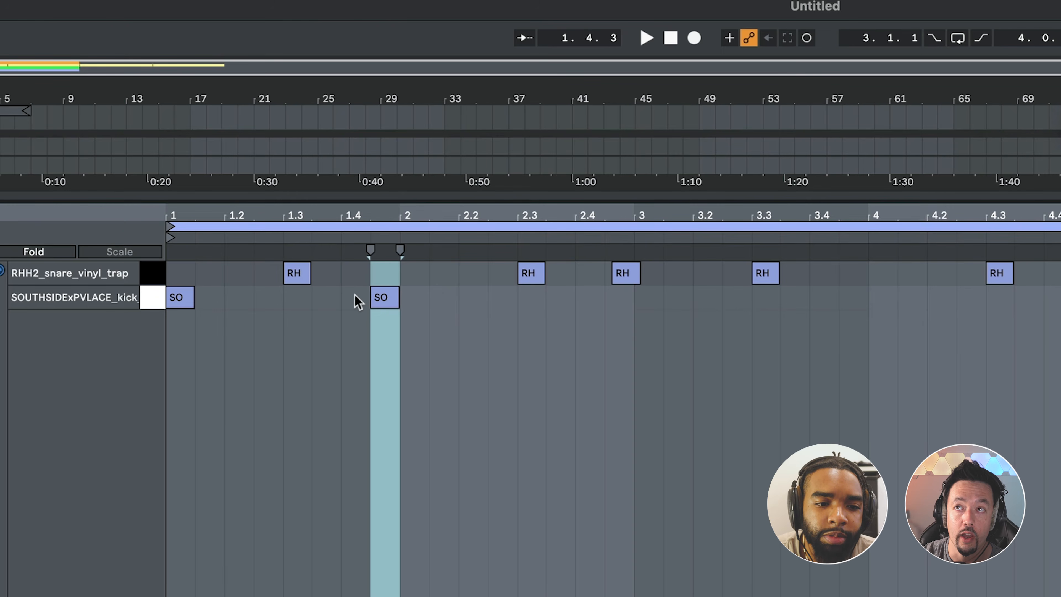
{"action": "key", "text": "Right"}
{"action": "key", "text": "Right"}
{"action": "key", "text": "Right"}
{"action": "key", "text": "Right"}
{"action": "key", "text": "Right"}
{"action": "key", "text": "Right"}
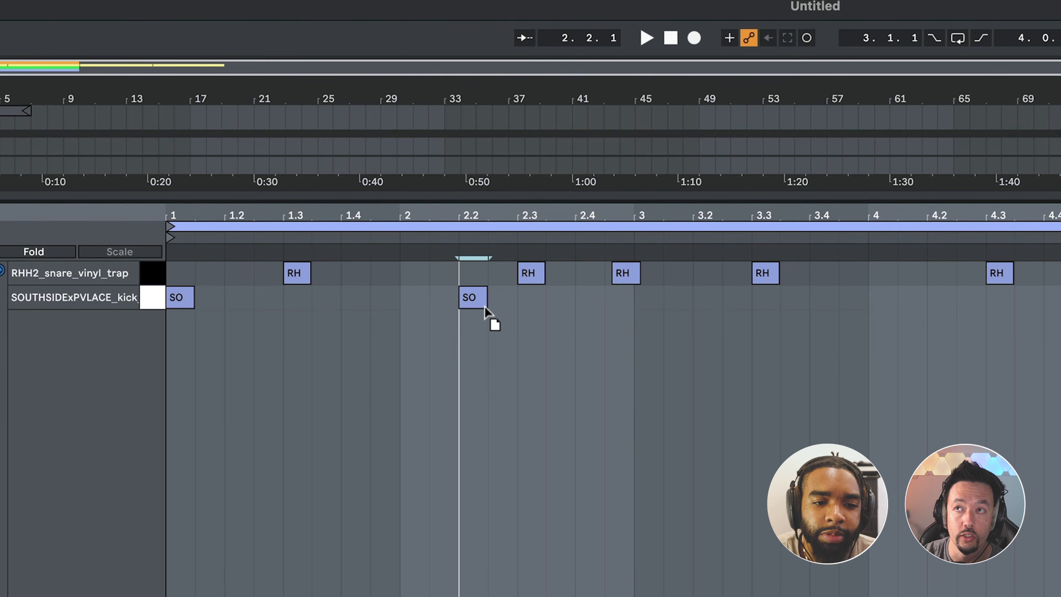
Play back the pattern and try the second kick note on beat 1.4.
{"action": "key", "text": "space"}
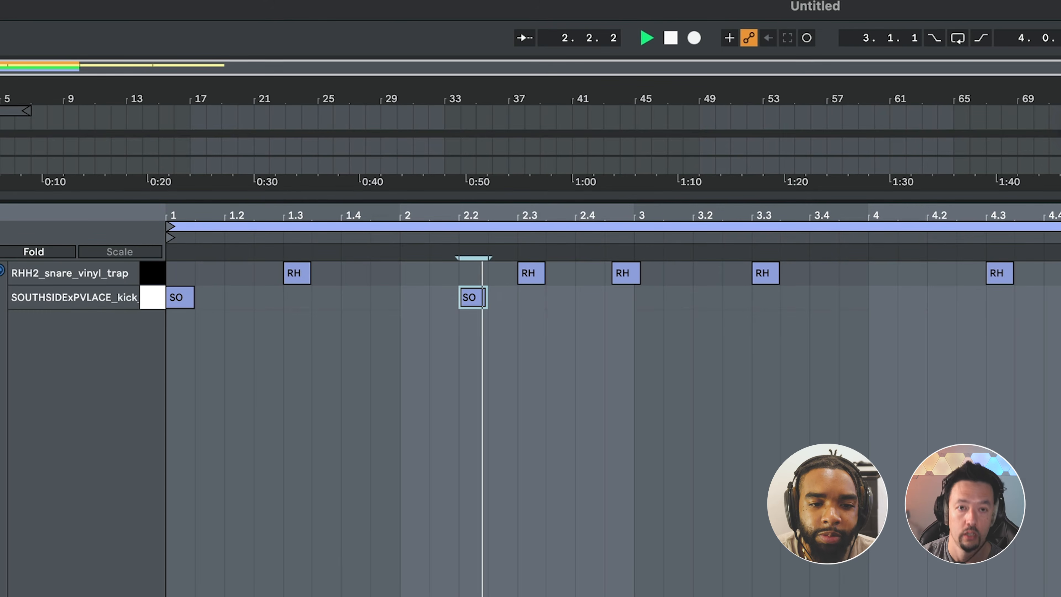
{"action": "key", "text": "space"}
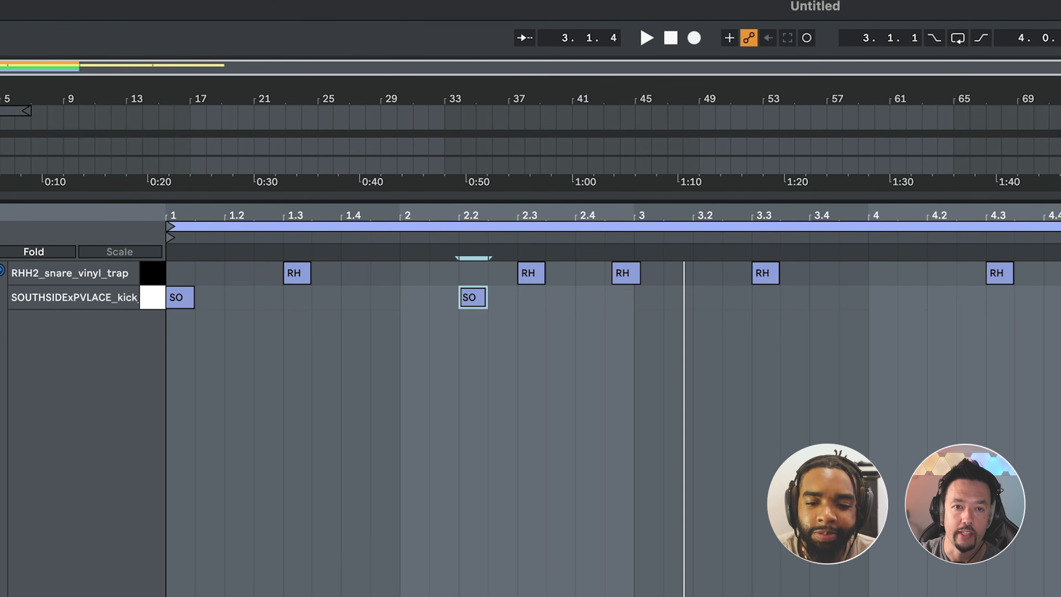
{"action": "left_click_drag", "start_coordinate": [474, 303], "coordinate": [357, 318]}
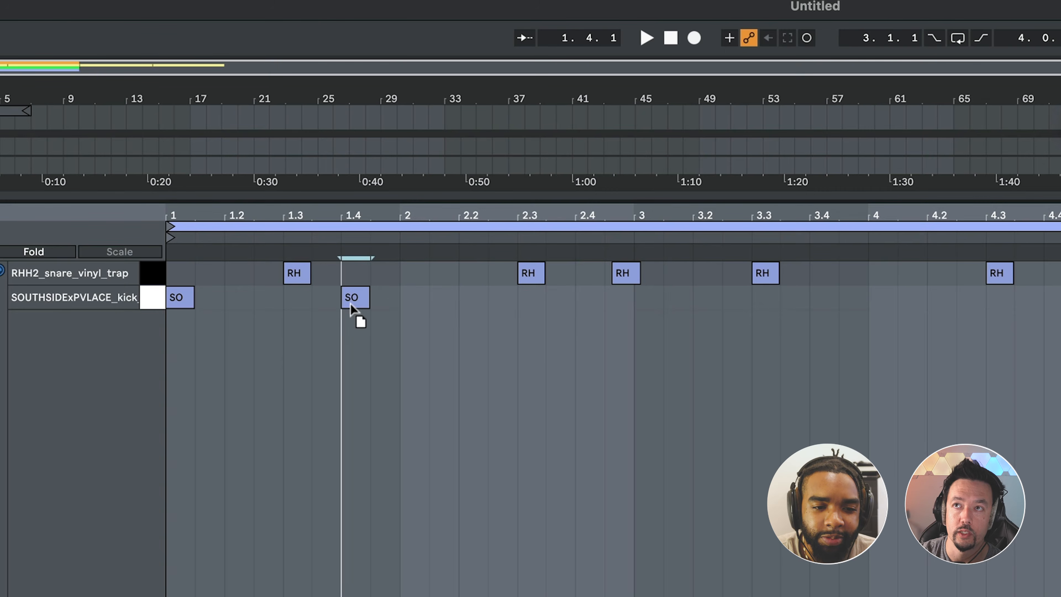
{"action": "key", "text": "space"}
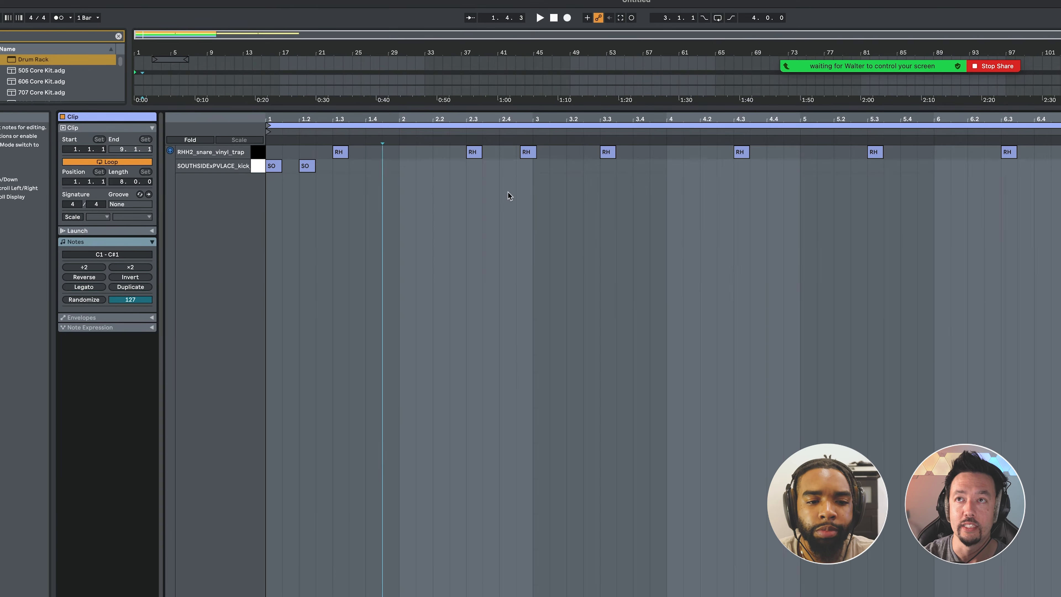
Delete both kick notes from bar 1, keeping only the snares in the Drum Rack clip.
{"action": "left_click", "coordinate": [546, 323]}
{"action": "left_click_drag", "start_coordinate": [366, 184], "coordinate": [264, 160]}
{"action": "key", "text": "Delete"}
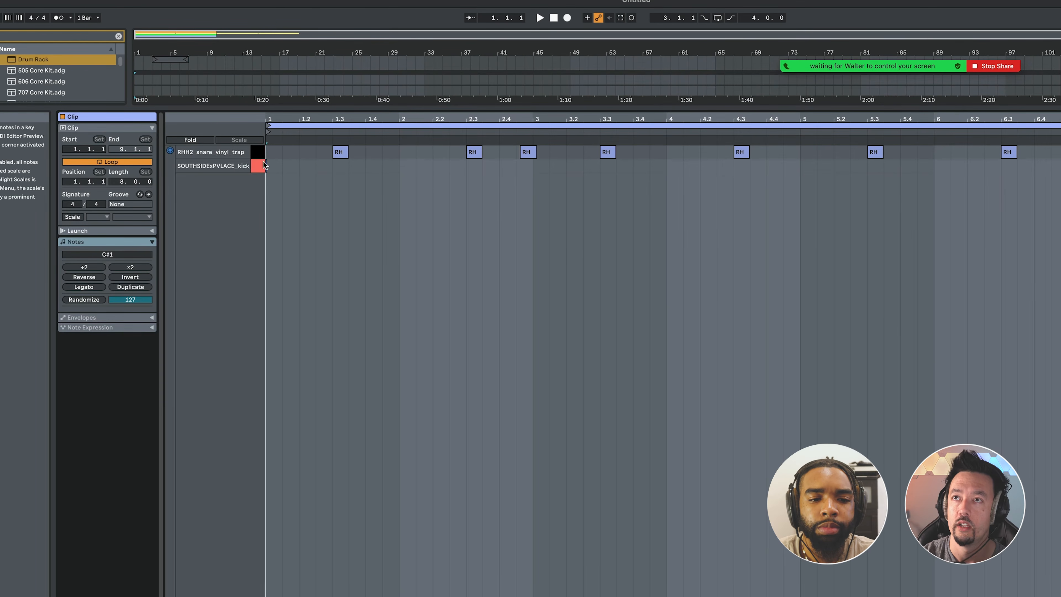
Try recording a live kick pattern into the Drum Rack clip with overdub off.
{"action": "left_click", "coordinate": [567, 18]}
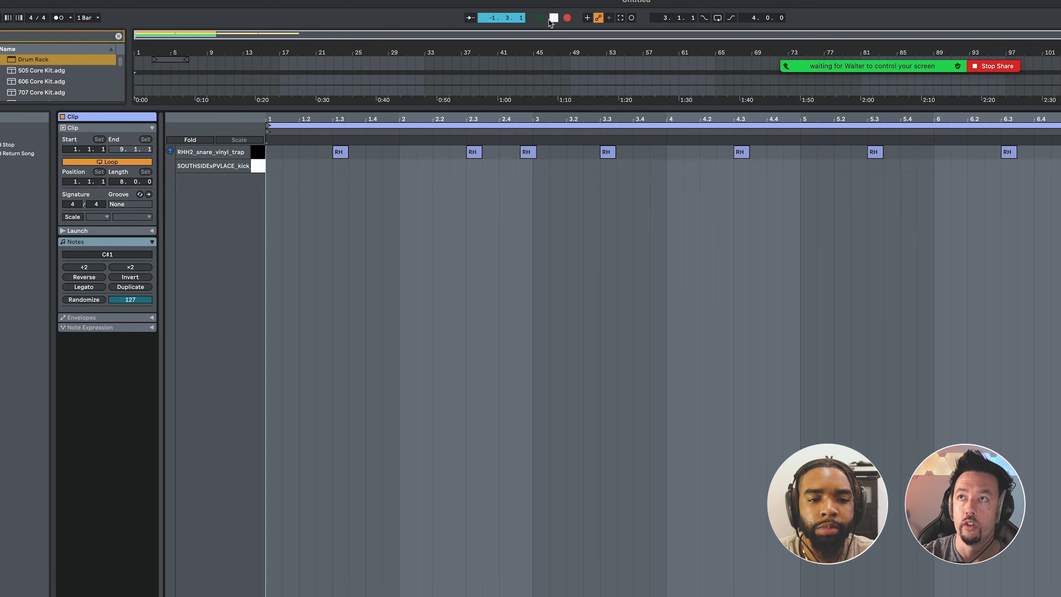
{"action": "key", "text": "shift+Tab"}
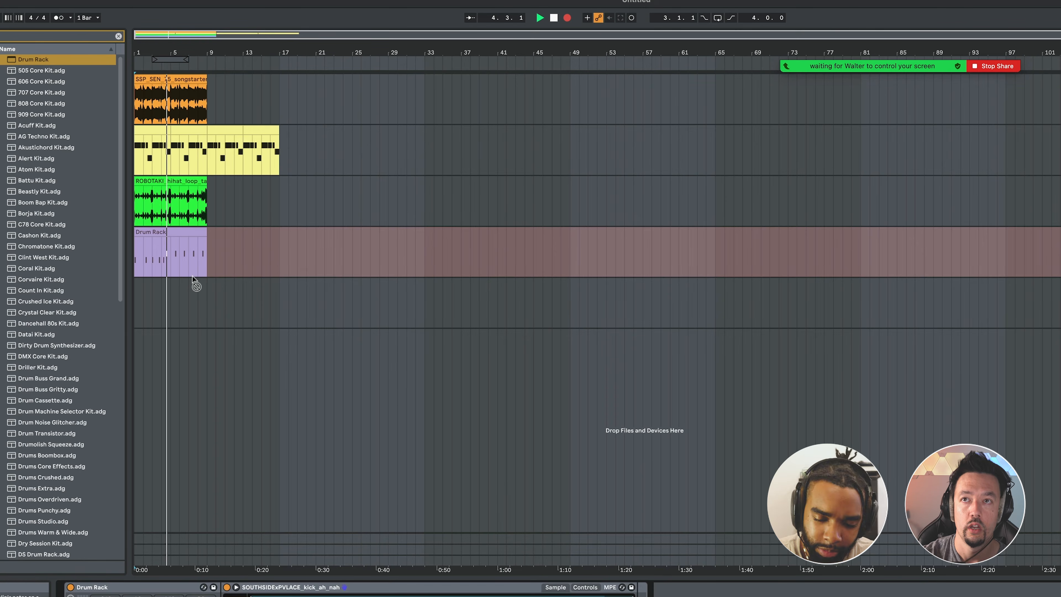
{"action": "key", "text": "space"}
{"action": "left_click", "coordinate": [202, 259]}
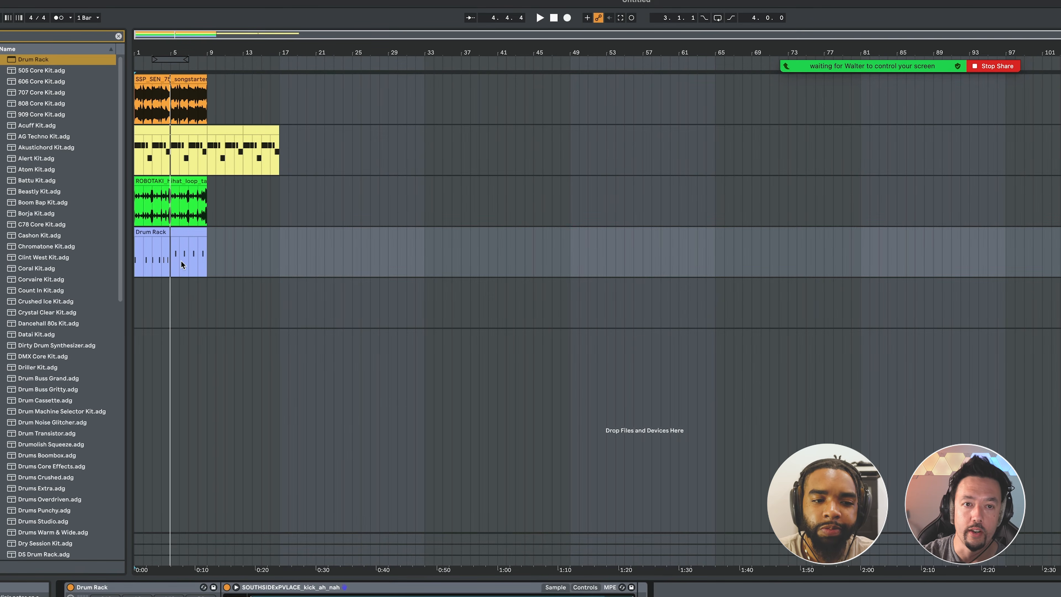
Enable MIDI Arrangement Overdub and record a live kick pattern over the snares in the Drum Rack clip.
{"action": "double_click", "coordinate": [167, 233]}
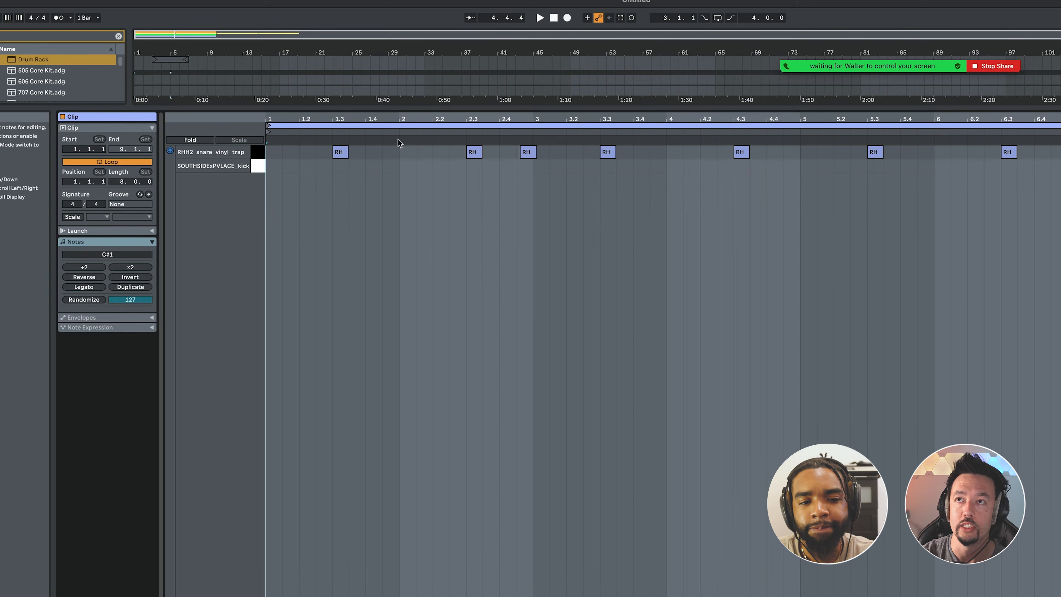
{"action": "left_click", "coordinate": [588, 20]}
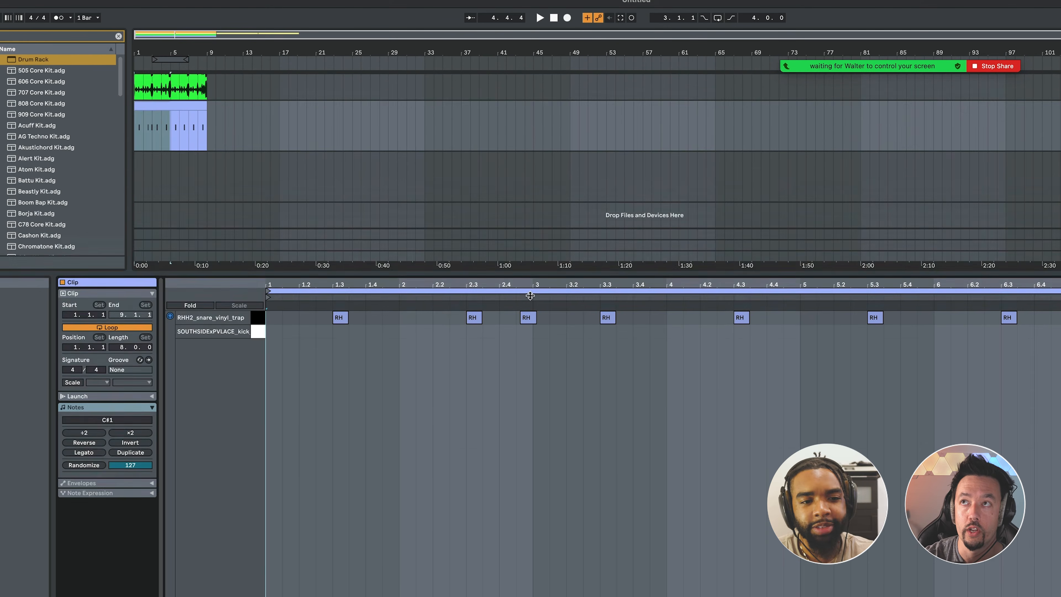
{"action": "left_click", "coordinate": [567, 17]}
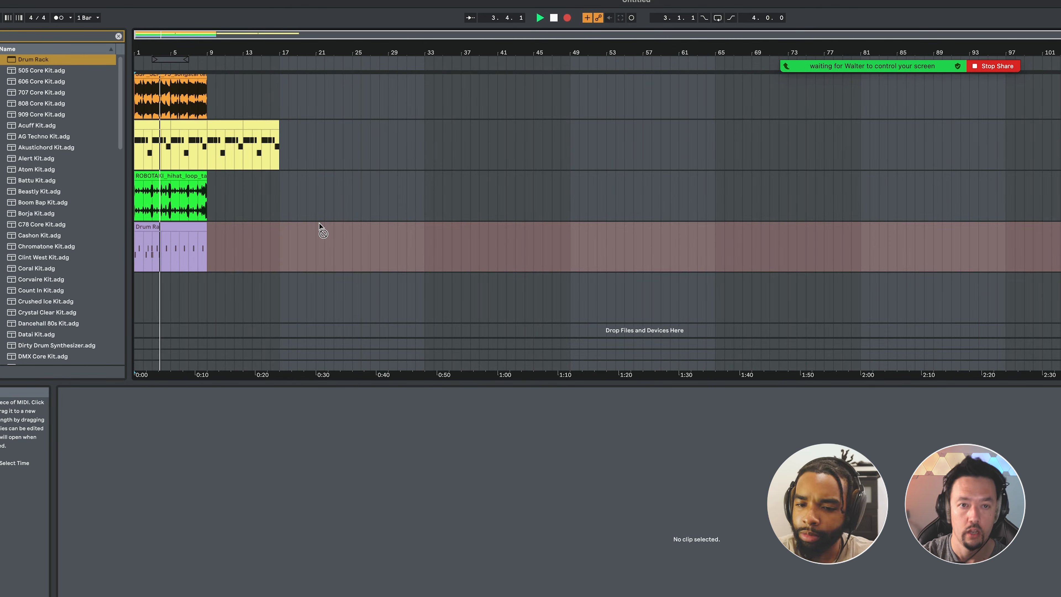
{"action": "key", "text": "space"}
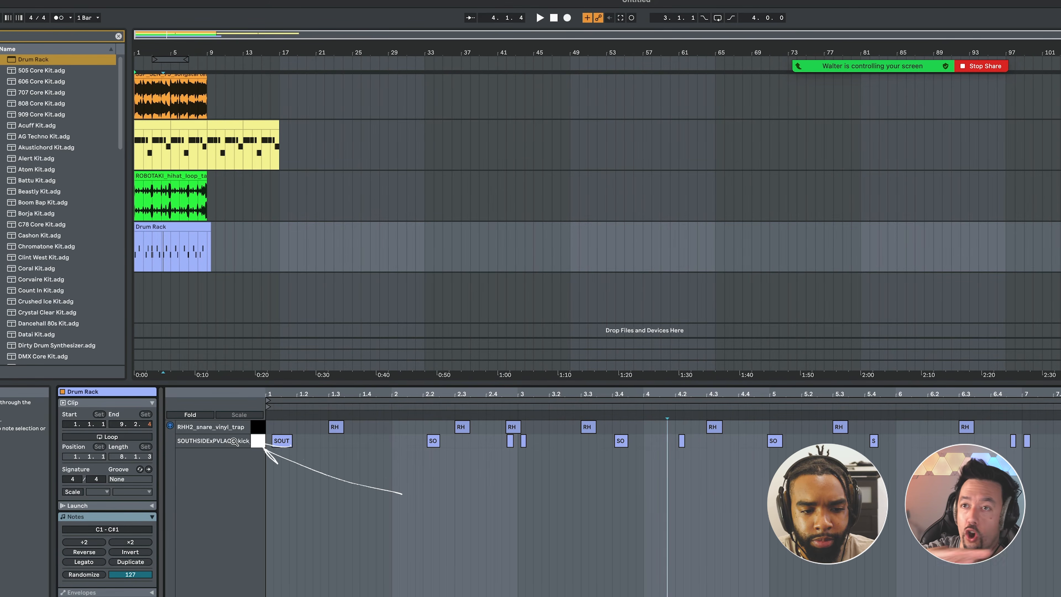
Quantize all the recorded kick notes and shift the kick just after beat 5.4 slightly earlier.
{"action": "left_click", "coordinate": [256, 442]}
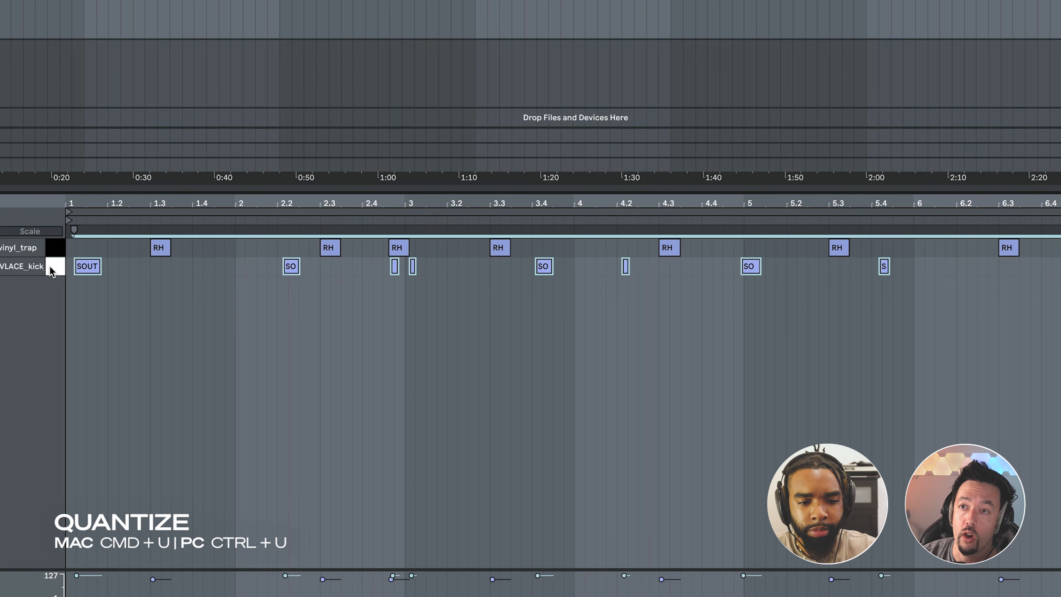
{"action": "key", "text": "ctrl+u"}
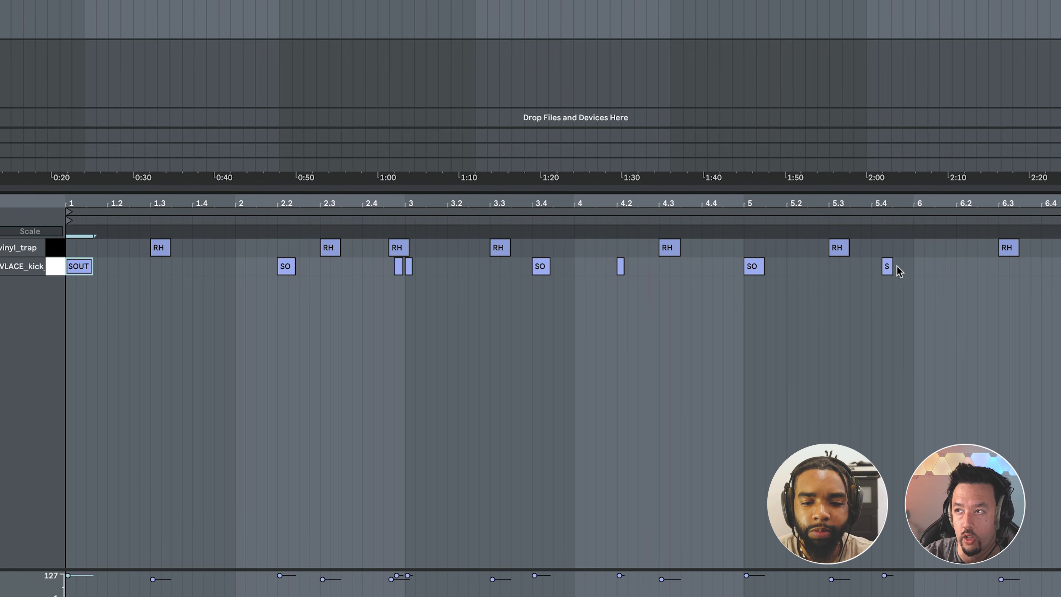
{"action": "left_click_drag", "start_coordinate": [888, 266], "coordinate": [877, 268]}
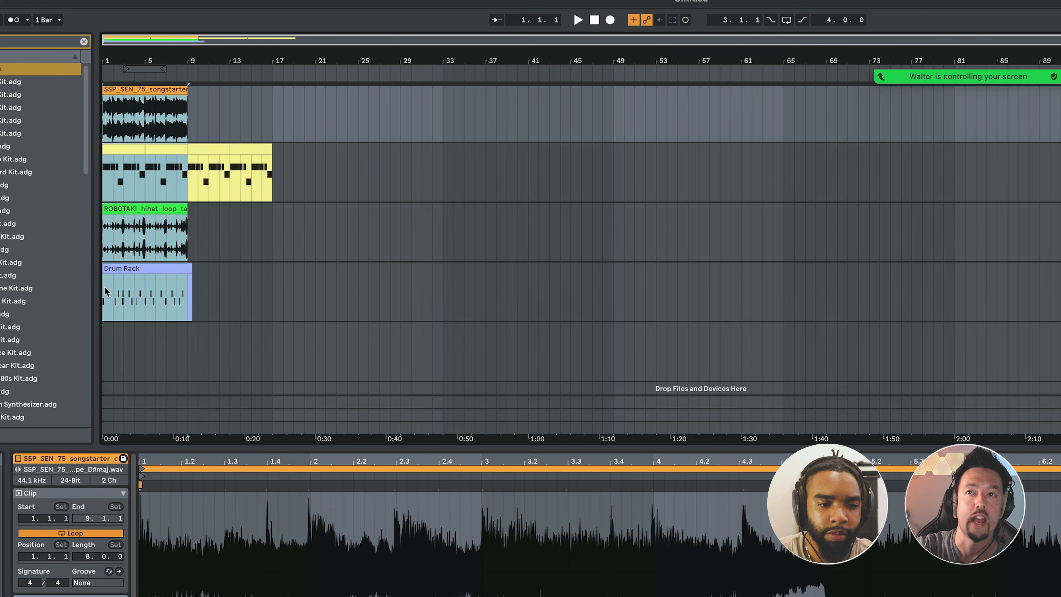
Duplicate the first eight bars of all tracks repeatedly until the arrangement reaches bar 57.
{"action": "left_click_drag", "start_coordinate": [105, 288], "coordinate": [105, 323]}
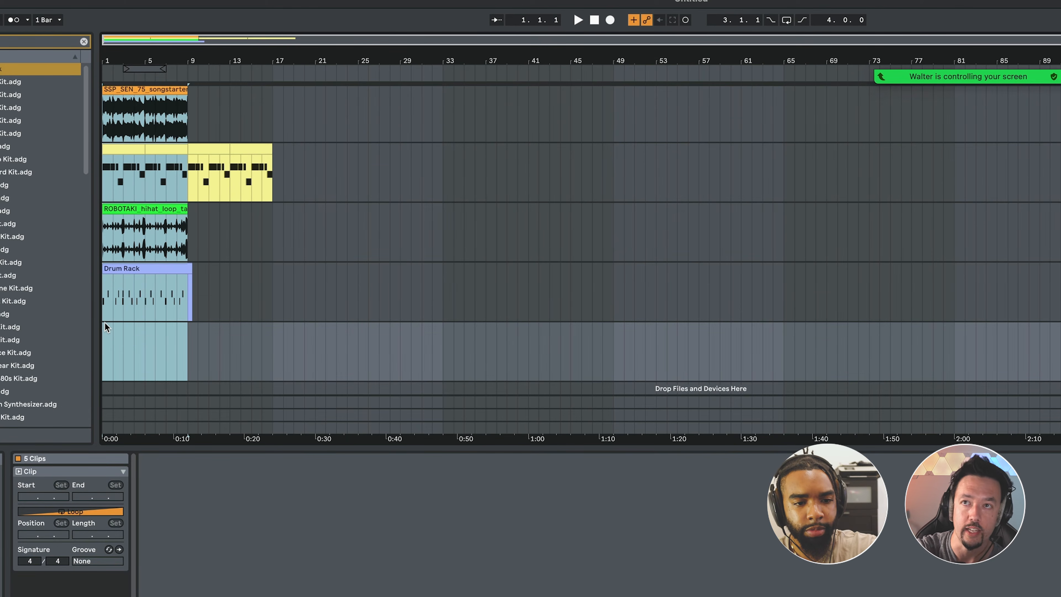
{"action": "key", "text": "ctrl+d"}
{"action": "key", "text": "ctrl+d"}
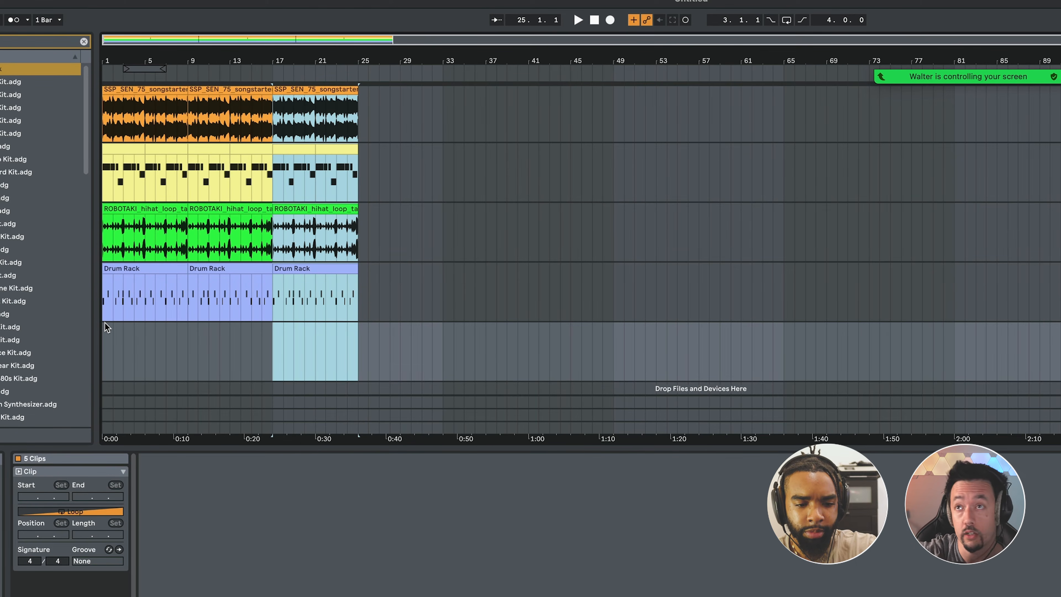
{"action": "key", "text": "ctrl+d"}
{"action": "key", "text": "ctrl+d"}
{"action": "key", "text": "ctrl+d"}
{"action": "key", "text": "ctrl+d"}
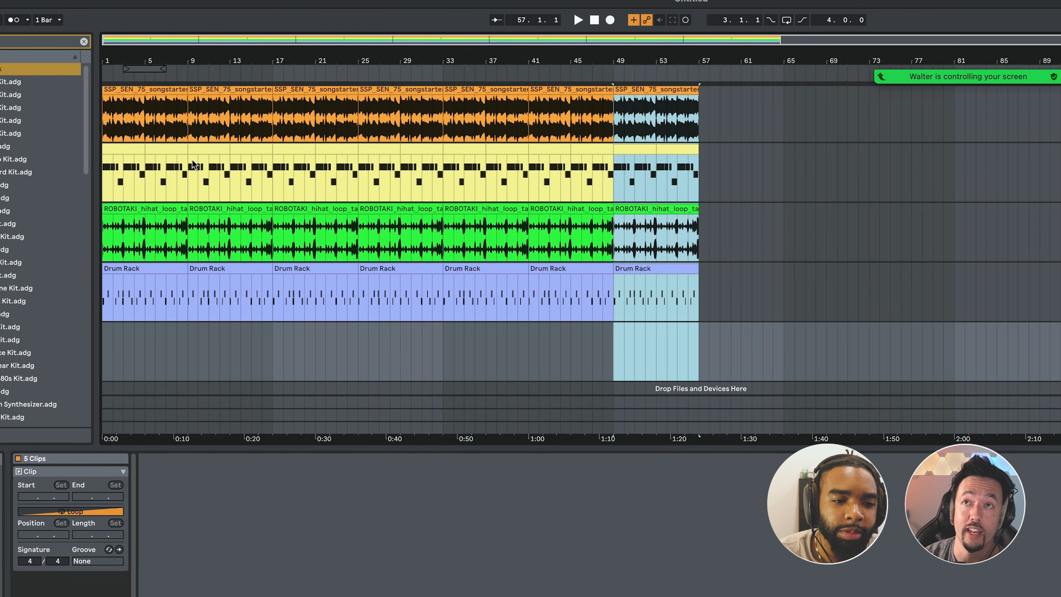
Clear the hi-hat loop from bars 1–4, the Drum Rack clip from bars 1–8, and the sample chops at bar 20.
{"action": "left_click_drag", "start_coordinate": [104, 235], "coordinate": [153, 236]}
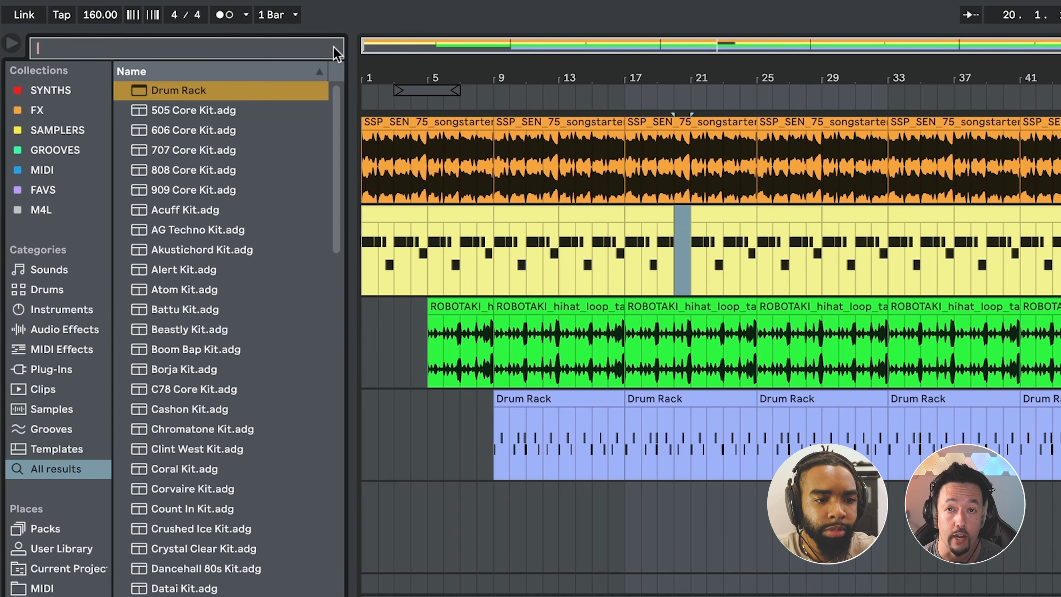
Search the browser for "filter", add Auto Filter to the sample chop track, and lower its cutoff during playback.
{"action": "left_click", "coordinate": [333, 48]}
{"action": "type", "text": "fi"}
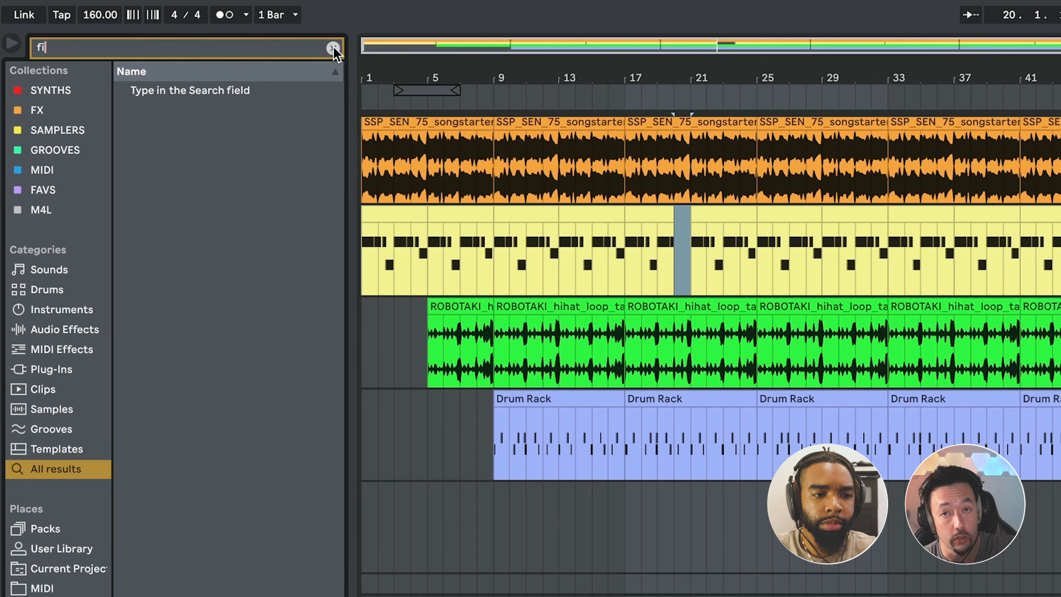
{"action": "type", "text": "lter"}
{"action": "left_click", "coordinate": [200, 92]}
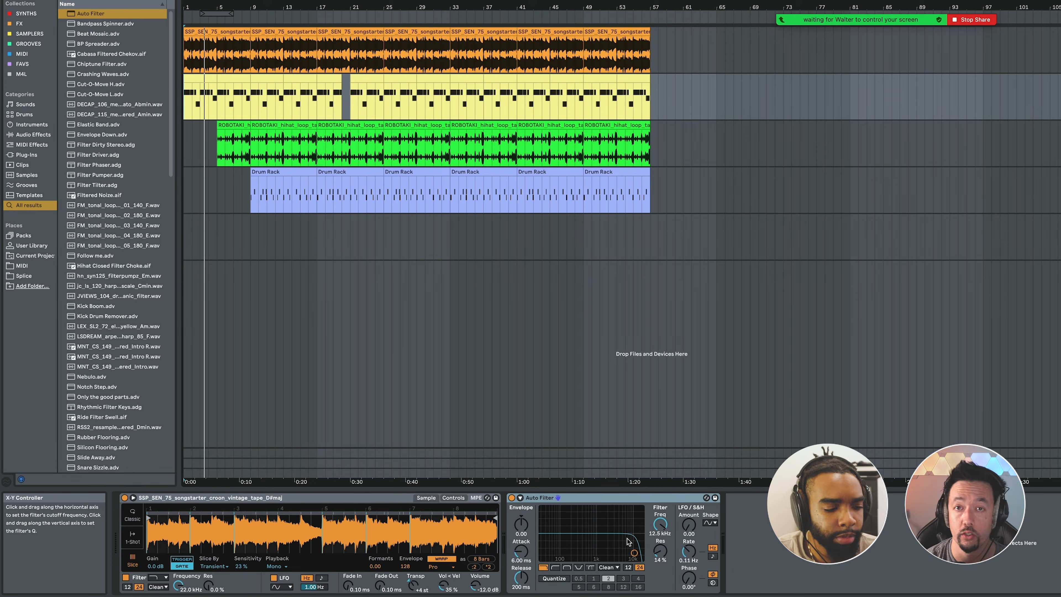
{"action": "key", "text": "space"}
{"action": "mouse_move", "coordinate": [629, 542]}
{"action": "left_mouse_down"}
{"action": "mouse_move", "coordinate": [558, 544]}
{"action": "mouse_move", "coordinate": [617, 542]}
{"action": "left_mouse_up"}
Record live Auto Filter cutoff sweeps as automation on the sample chop track from the start of the arrangement.
{"action": "left_click", "coordinate": [188, 146]}
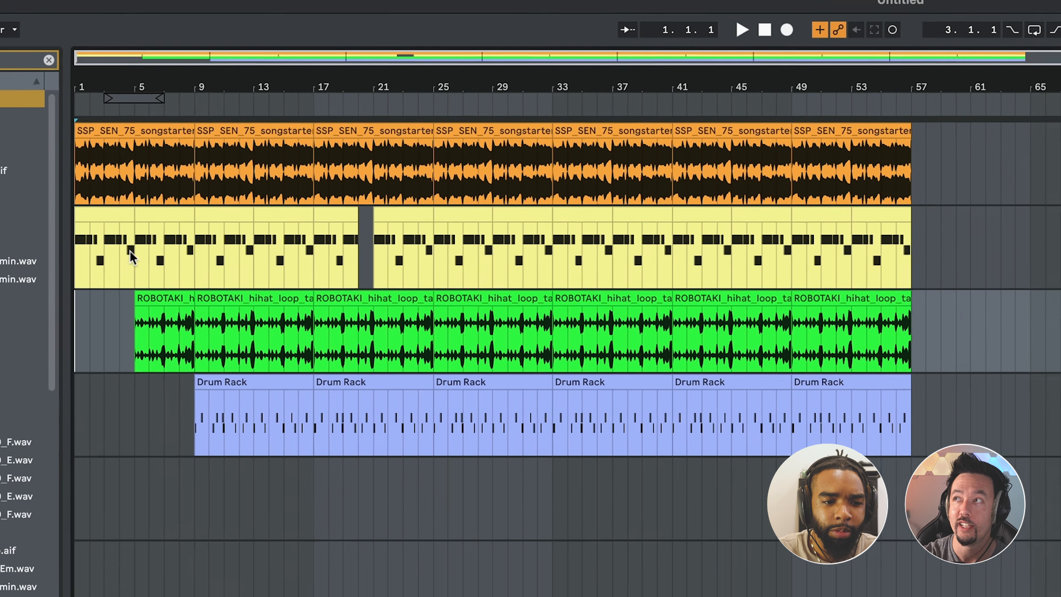
{"action": "left_click", "coordinate": [205, 93]}
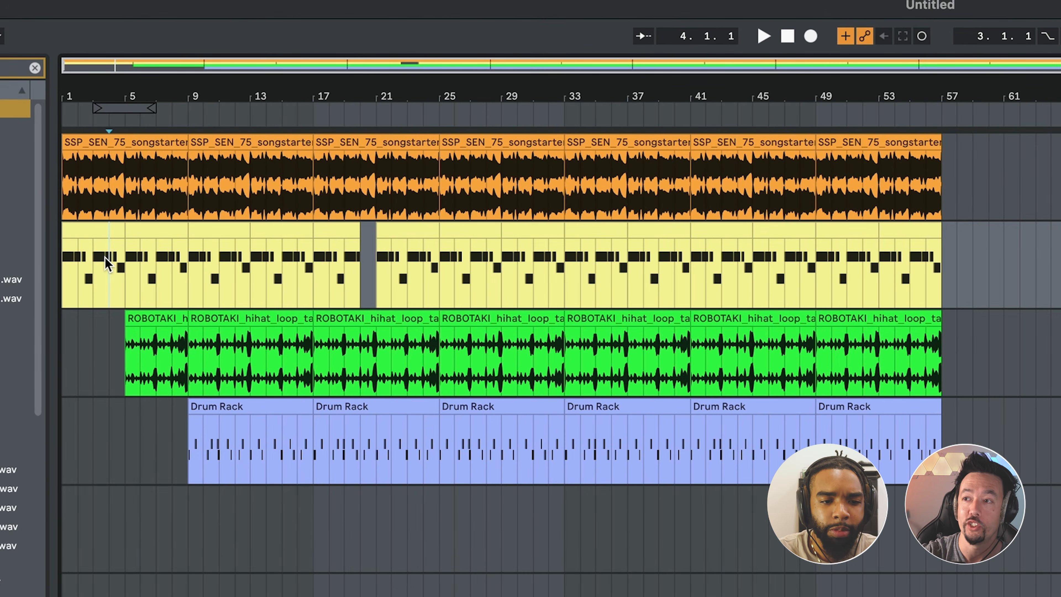
{"action": "left_click", "coordinate": [75, 234]}
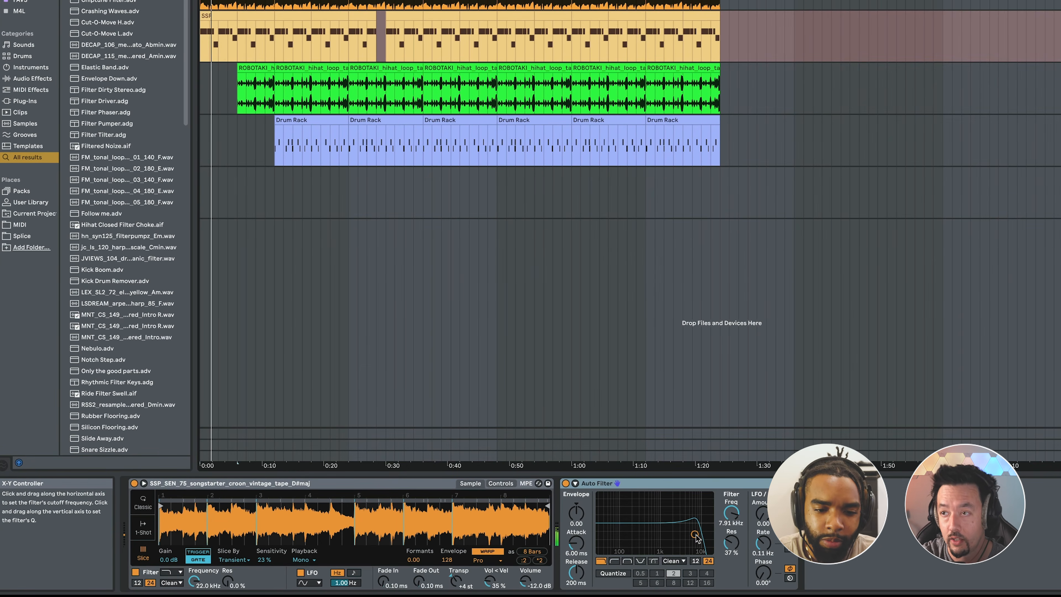
{"action": "mouse_move", "coordinate": [694, 534]}
{"action": "left_mouse_down"}
{"action": "mouse_move", "coordinate": [627, 538]}
{"action": "mouse_move", "coordinate": [687, 531]}
{"action": "mouse_move", "coordinate": [635, 531]}
{"action": "left_mouse_up"}
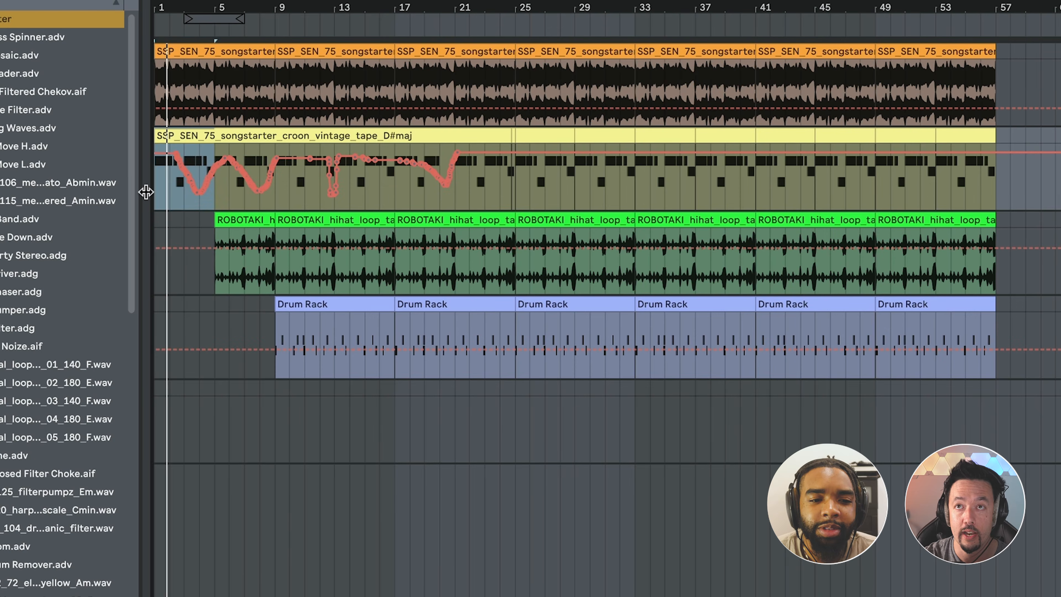
Try simplifying the recorded filter envelope between bars 2 and 5 into a smooth curve with few breakpoints.
{"action": "left_click", "coordinate": [162, 192]}
{"action": "key", "text": "plus"}
{"action": "key", "text": "plus"}
{"action": "key", "text": "plus"}
{"action": "key", "text": "plus"}
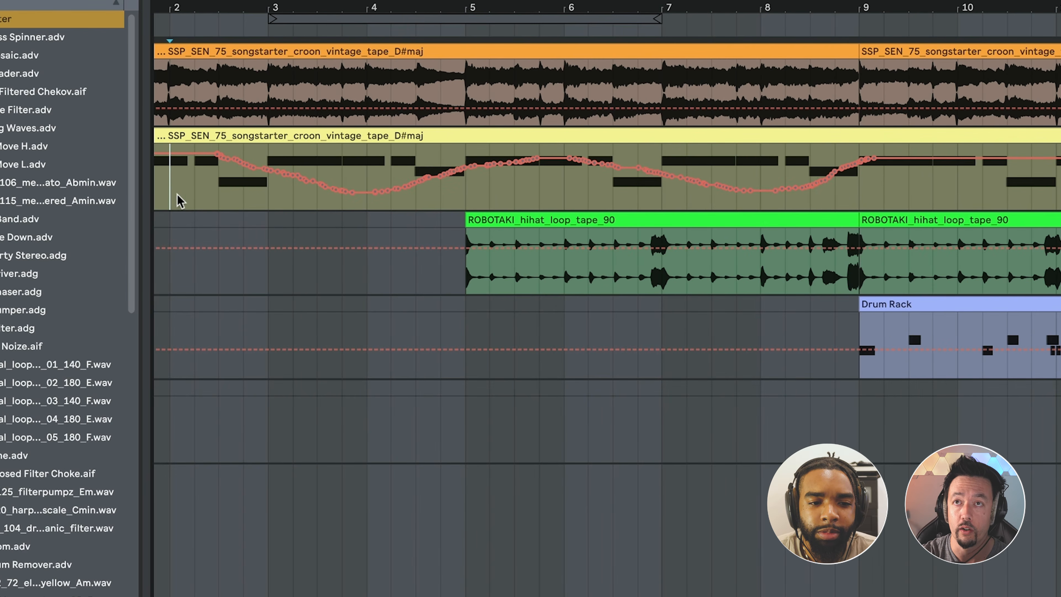
{"action": "mouse_move", "coordinate": [184, 188]}
{"action": "left_mouse_down"}
{"action": "mouse_move", "coordinate": [540, 184]}
{"action": "mouse_move", "coordinate": [416, 183]}
{"action": "left_mouse_up"}
{"action": "right_click", "coordinate": [319, 201]}
{"action": "left_click", "coordinate": [320, 102]}
{"action": "left_click", "coordinate": [225, 188]}
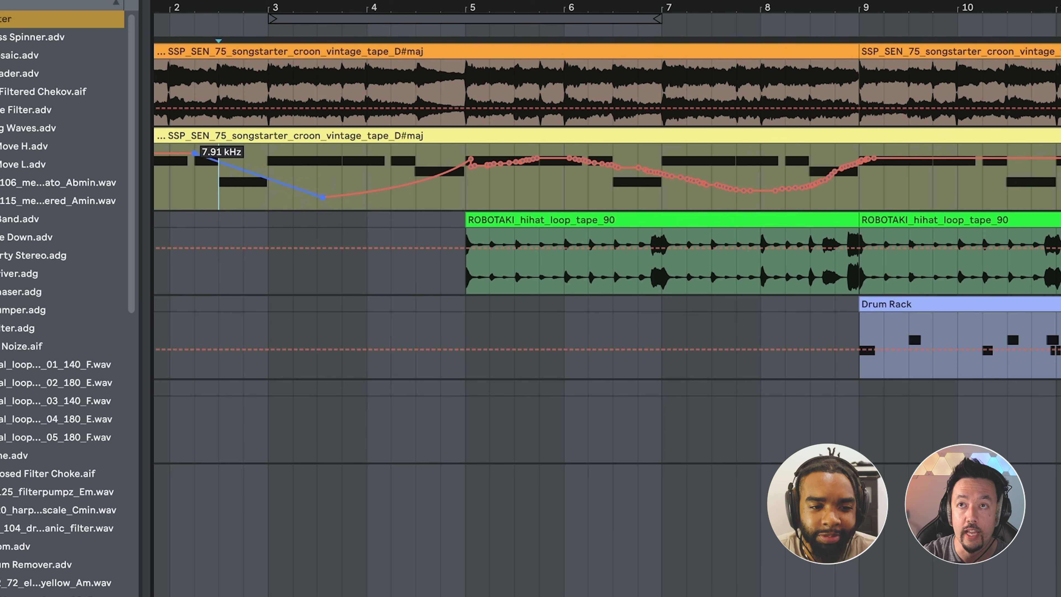
Try compressing the filter automation from bars 2–5.5 into bar 2 and duplicating it into bar 3.
{"action": "left_click_drag", "start_coordinate": [173, 187], "coordinate": [202, 187]}
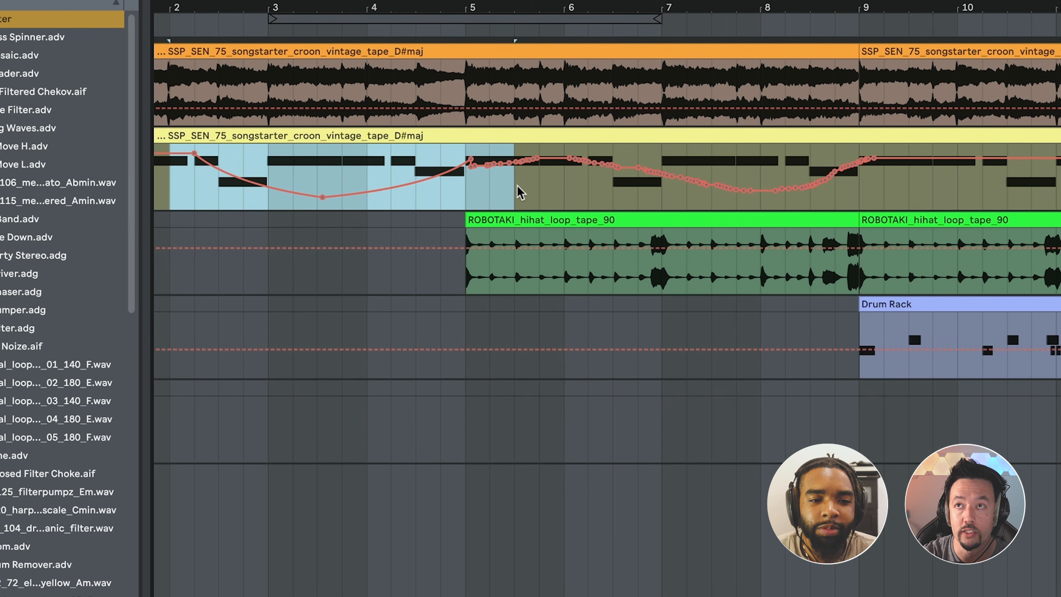
{"action": "left_click_drag", "start_coordinate": [513, 176], "coordinate": [269, 176]}
{"action": "key", "text": "ctrl+d"}
Try inserting a descending ramp shape into the filter automation at bar 3 and duplicating it across bars 4 and 5.
{"action": "right_click", "coordinate": [282, 177]}
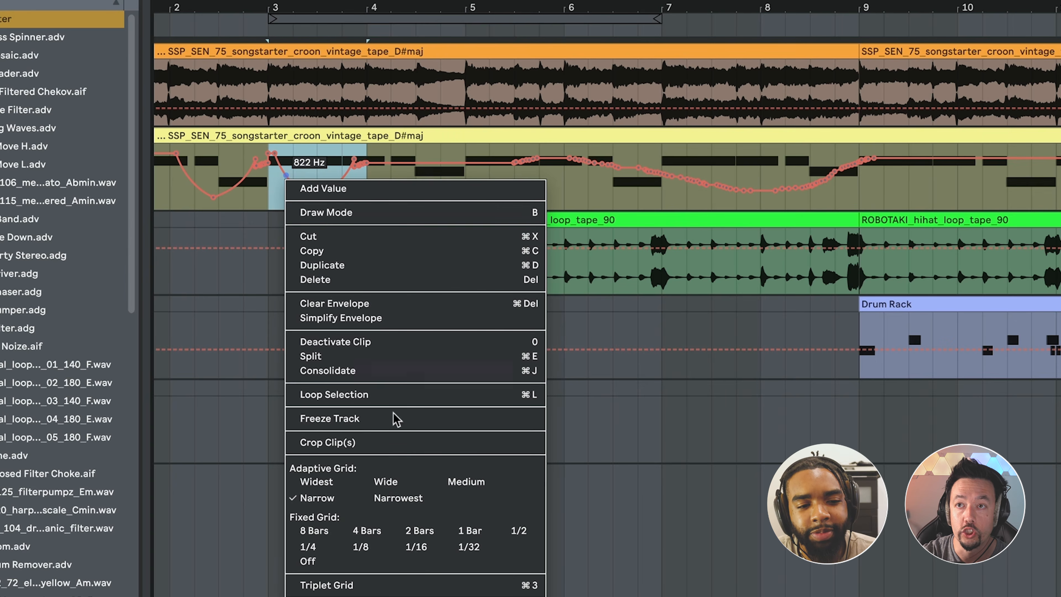
{"action": "left_click", "coordinate": [407, 579]}
{"action": "key", "text": "ctrl+d"}
{"action": "key", "text": "ctrl+d"}
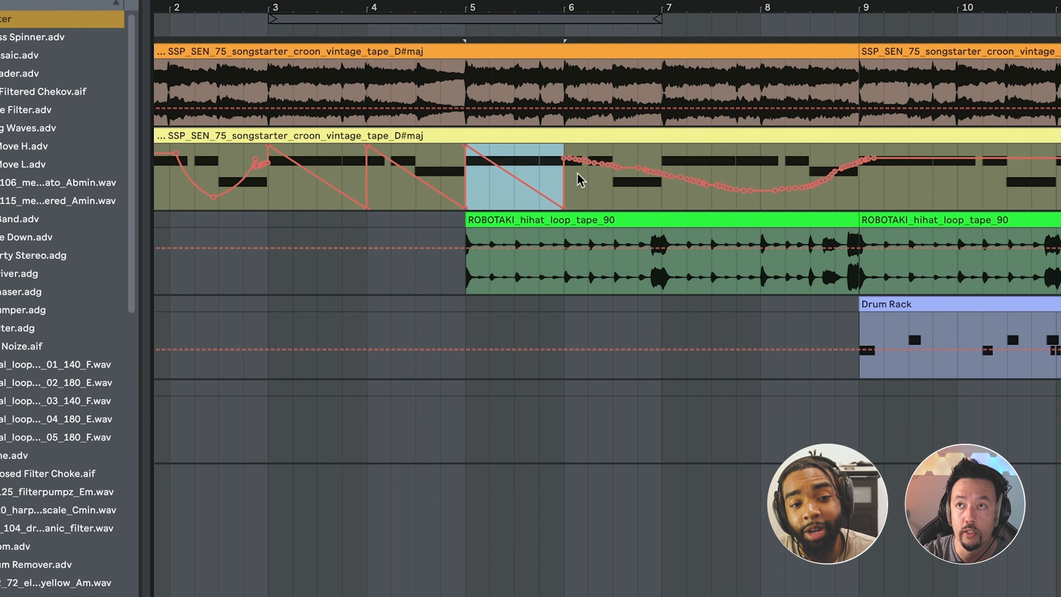
Try squeezing the filter automation from bar 2 to just past bar 6 so it ends near bar 3.5.
{"action": "left_click_drag", "start_coordinate": [578, 174], "coordinate": [168, 190]}
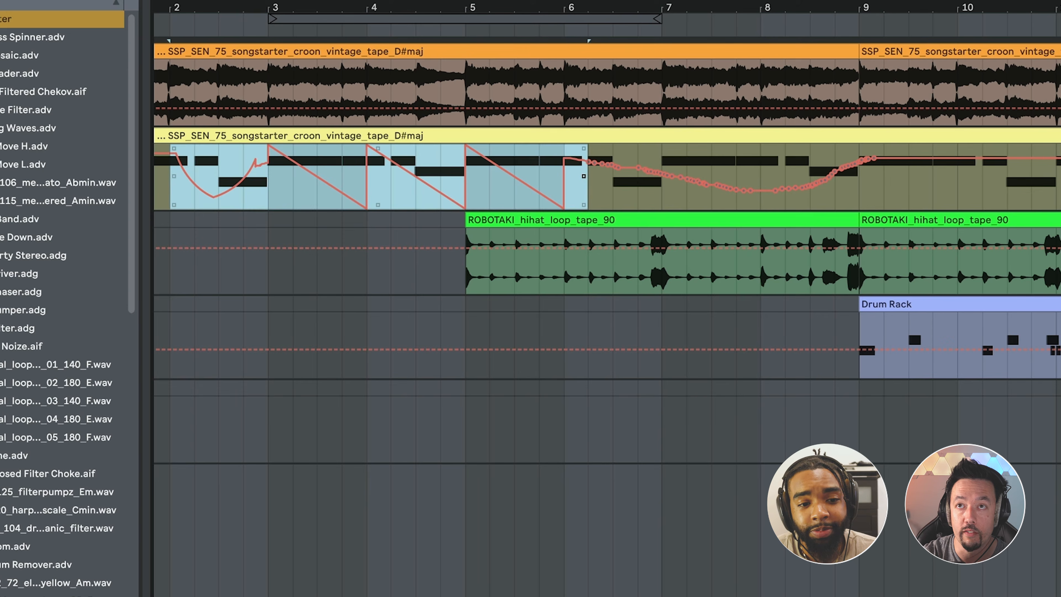
{"action": "left_click_drag", "start_coordinate": [584, 176], "coordinate": [318, 176]}
{"action": "left_click_drag", "start_coordinate": [318, 176], "coordinate": [315, 176]}
{"action": "key", "text": "space"}
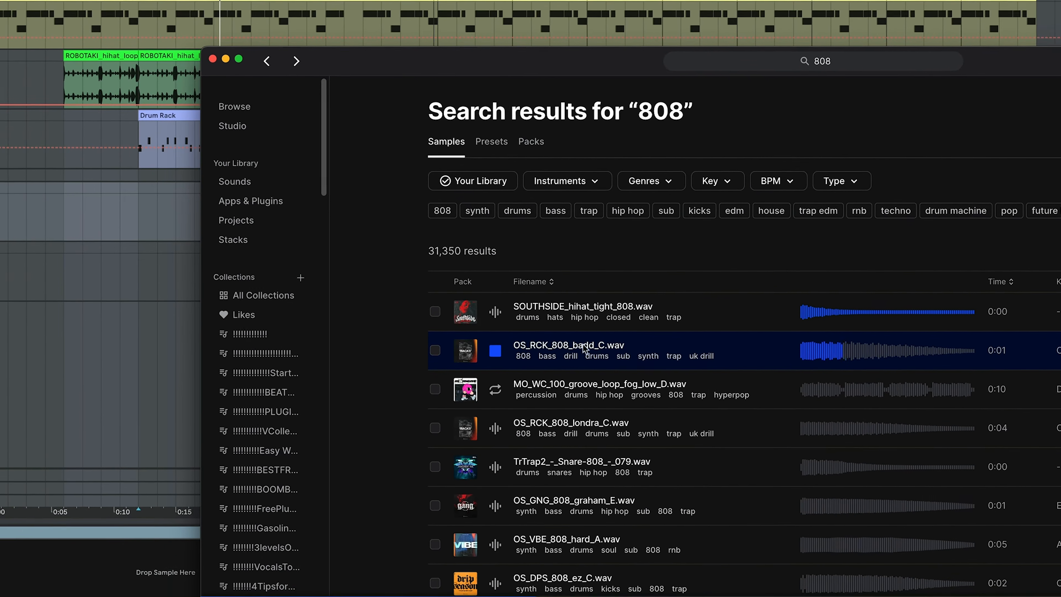
Load the Splice sample OS_RCK_808_badd_C.wav into Simpler on a new MIDI track.
{"action": "left_click_drag", "start_coordinate": [467, 339], "coordinate": [107, 507]}
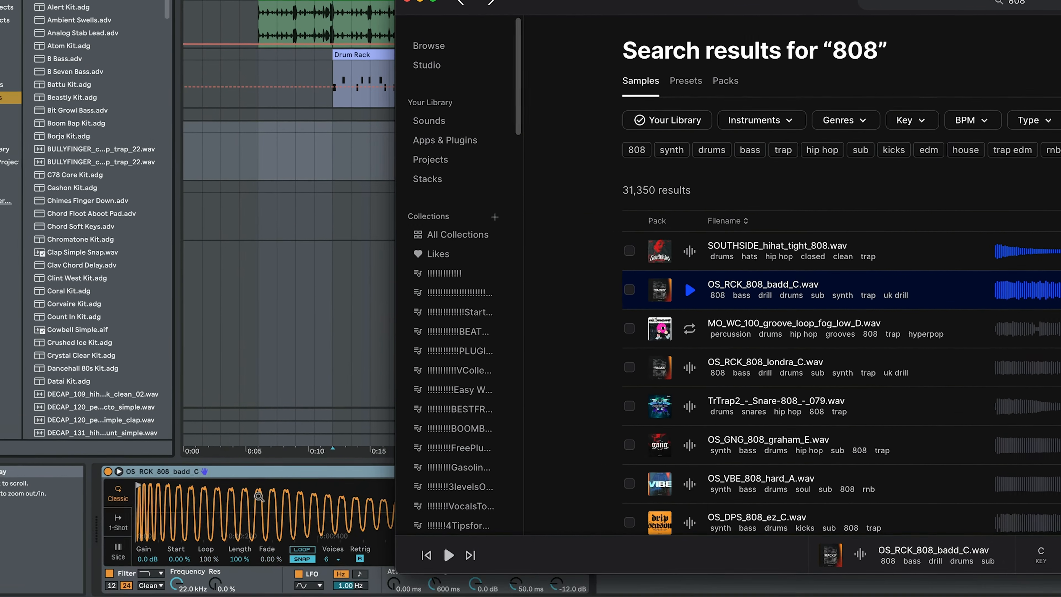